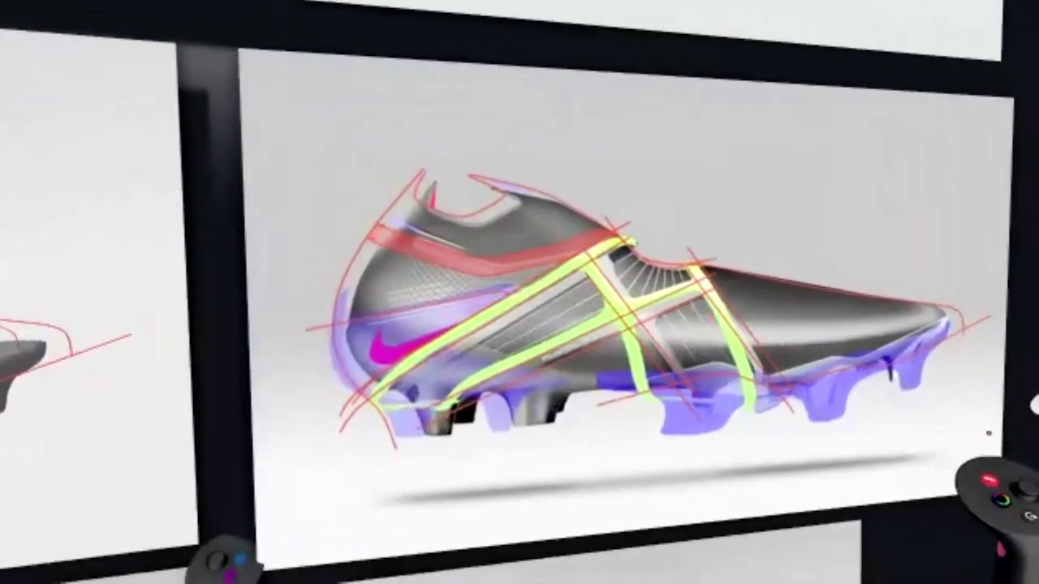
mouse_move(464, 170)
left_mouse_down()
mouse_move(431, 187)
mouse_move(411, 399)
mouse_move(459, 379)
mouse_move(614, 365)
mouse_move(835, 294)
left_mouse_up()
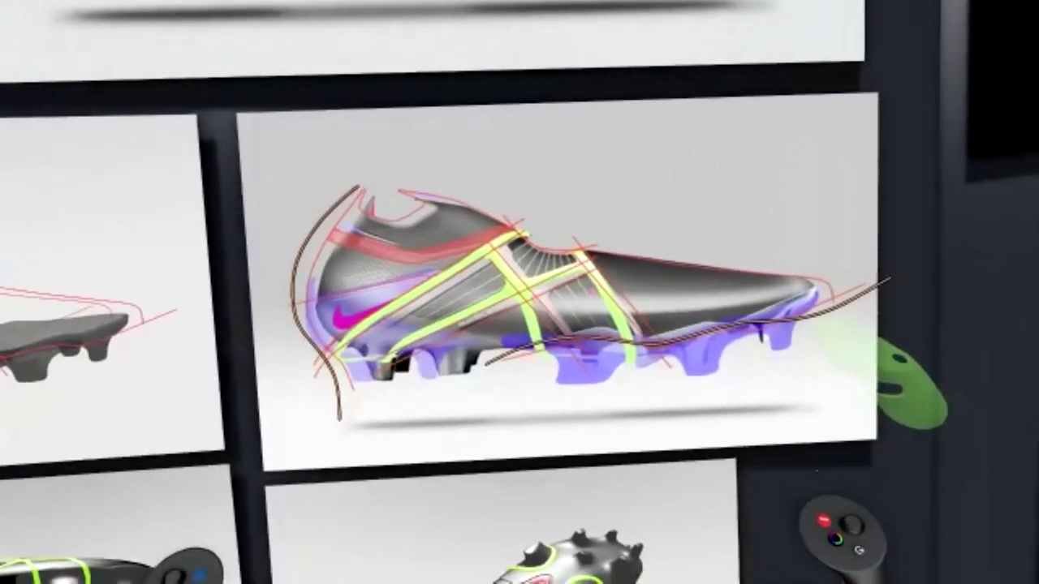
key("ctrl+z")
key("ctrl+z")
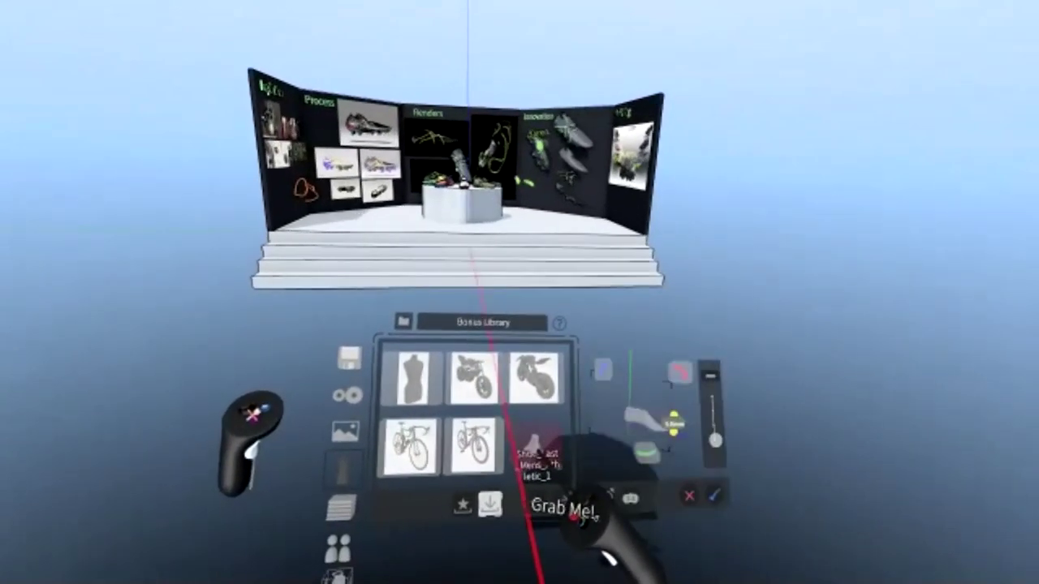
Place the men's athletic shoe last from the Bonus Library in the scene and edit its control points along the top edge.
left_click(613, 470)
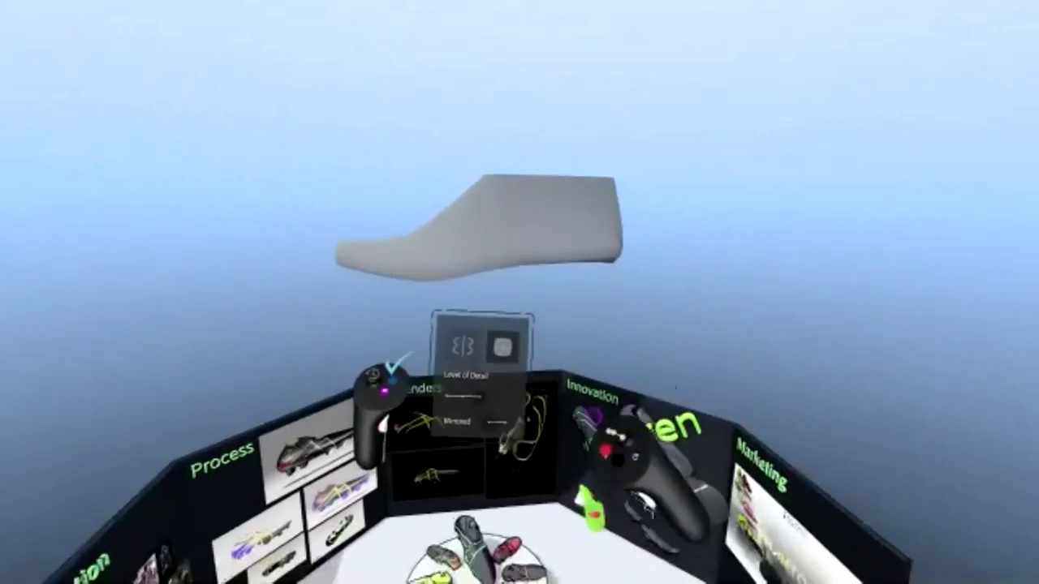
left_click(514, 330)
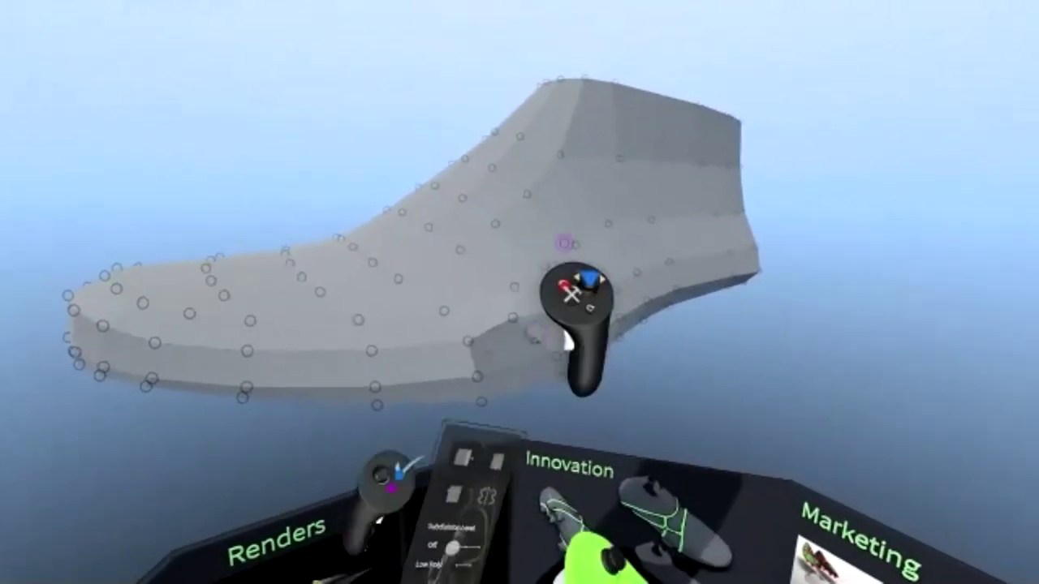
left_click_drag(565, 295, 558, 334)
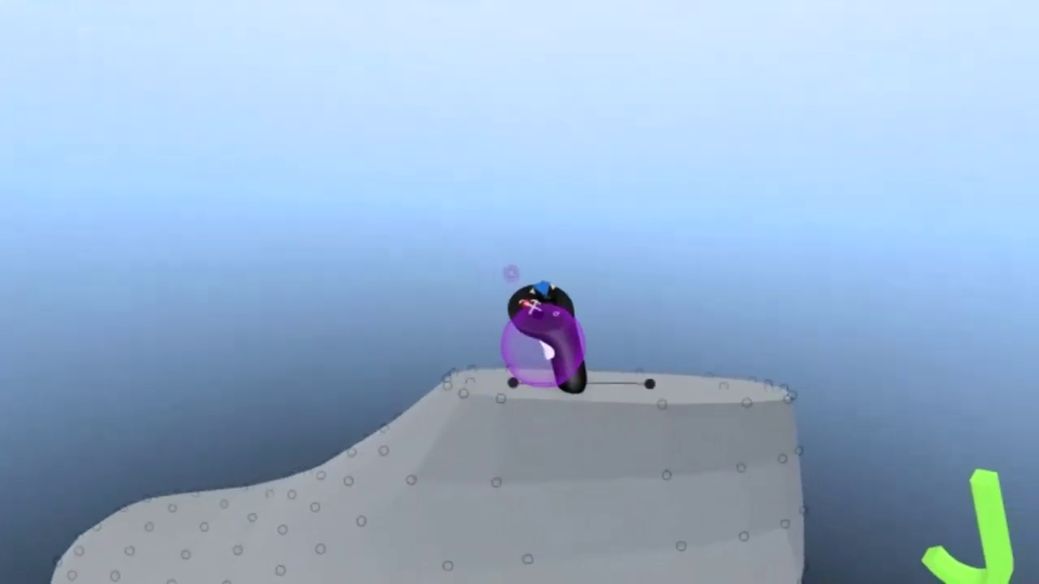
left_click_drag(460, 316, 557, 304)
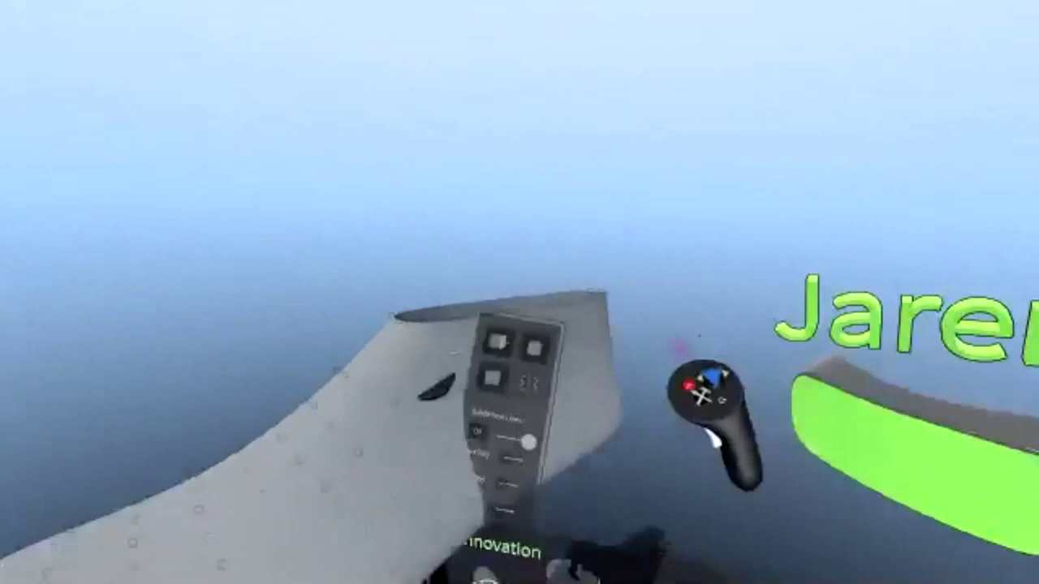
left_click(552, 338)
left_click_drag(577, 349, 628, 314)
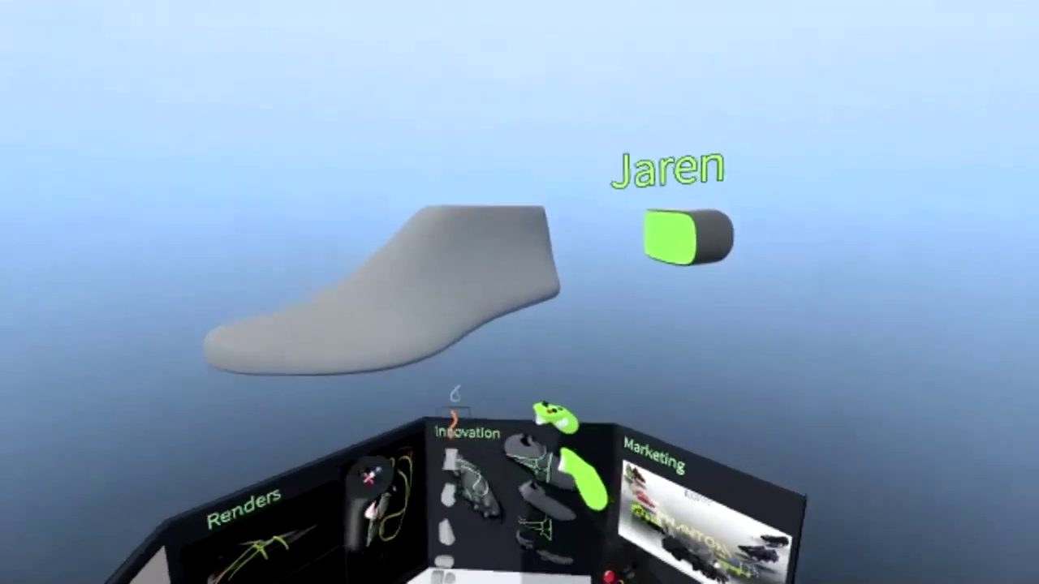
Sketch the boot's heel, collar and instep lines in black around the shoe last on a side sketch plane.
left_click(519, 507)
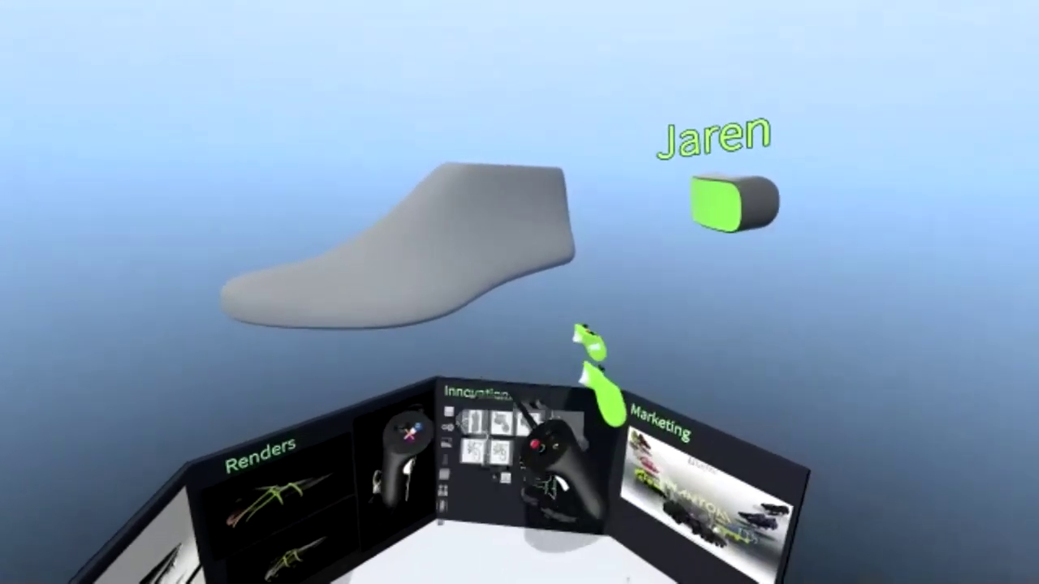
left_click(486, 412)
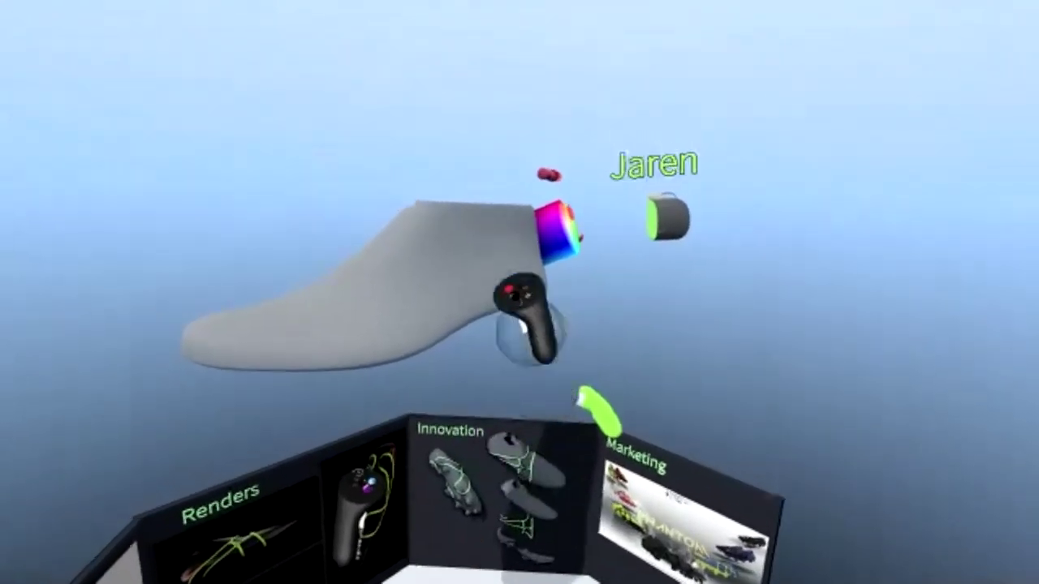
mouse_move(504, 278)
left_mouse_down()
mouse_move(501, 321)
mouse_move(598, 381)
left_mouse_up()
left_click(547, 341)
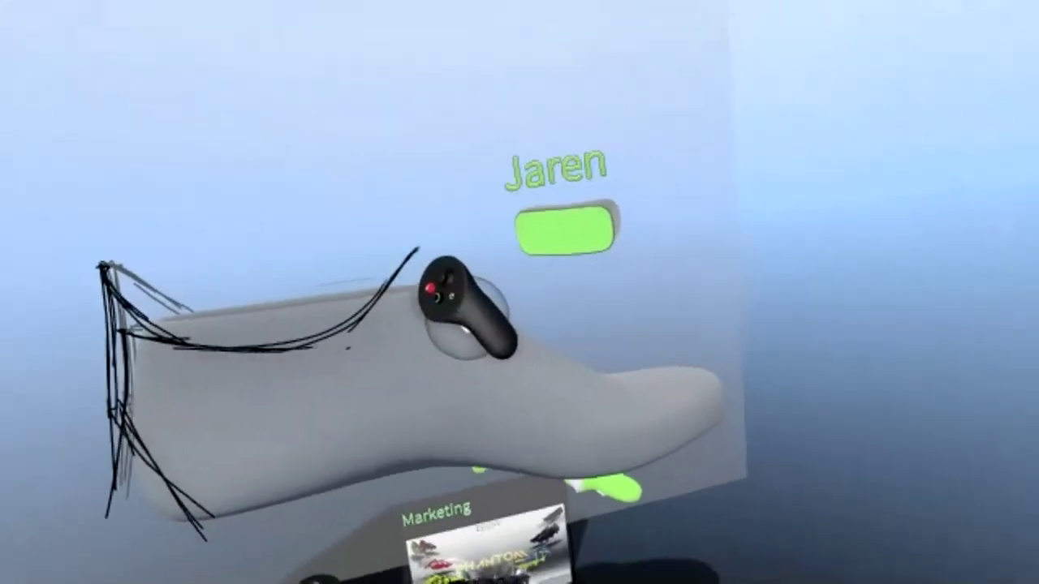
left_click_drag(417, 250, 577, 340)
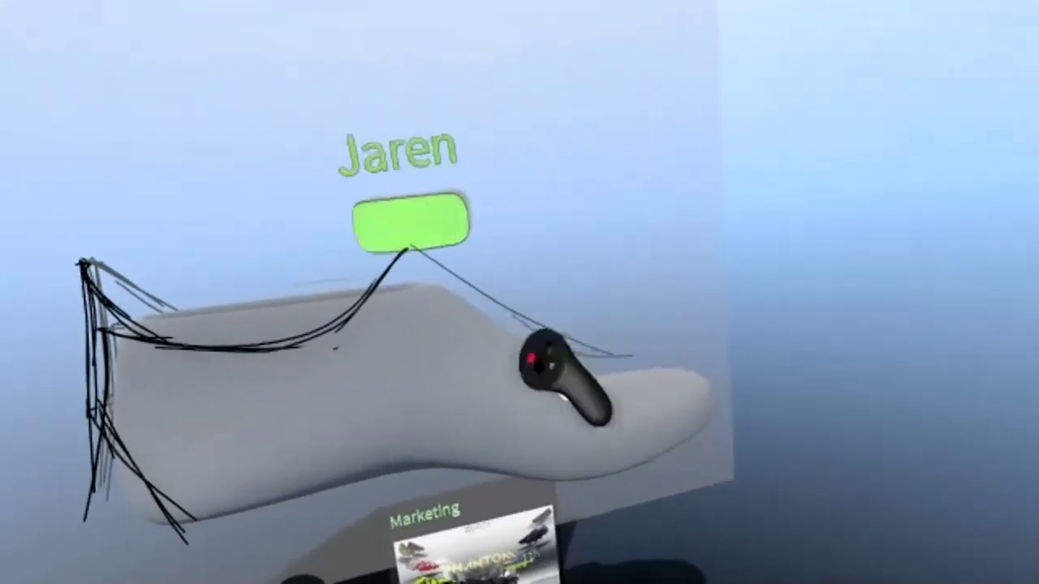
left_click_drag(445, 263, 584, 341)
left_click_drag(487, 327, 575, 327)
left_click(597, 386)
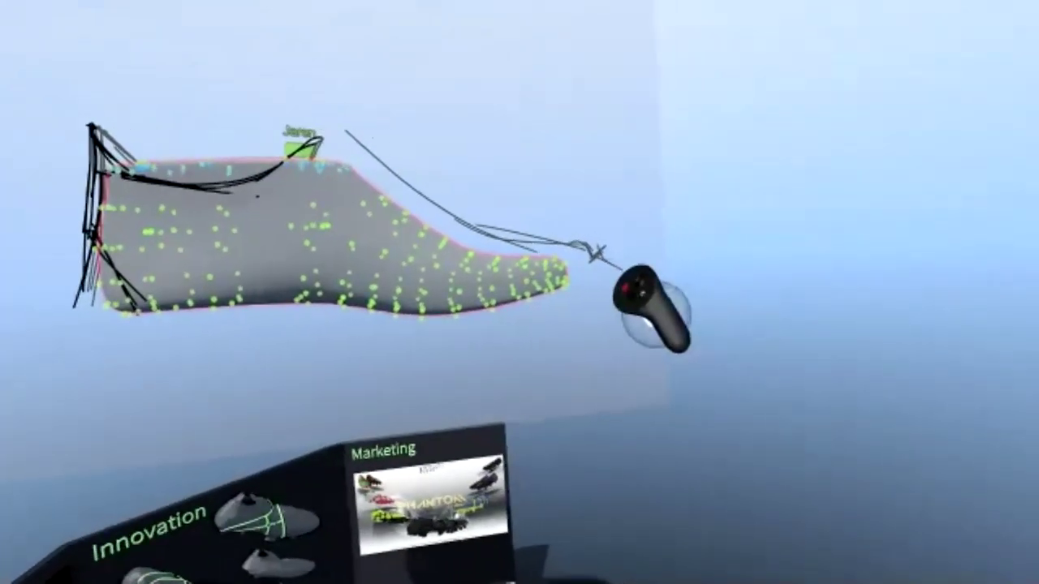
Complete the side profile sketch with the toe, the sole line below the last and the lower heel using Ink strokes.
mouse_move(606, 258)
left_mouse_down()
mouse_move(613, 302)
mouse_move(497, 339)
mouse_move(647, 290)
left_mouse_up()
left_click_drag(370, 349, 397, 343)
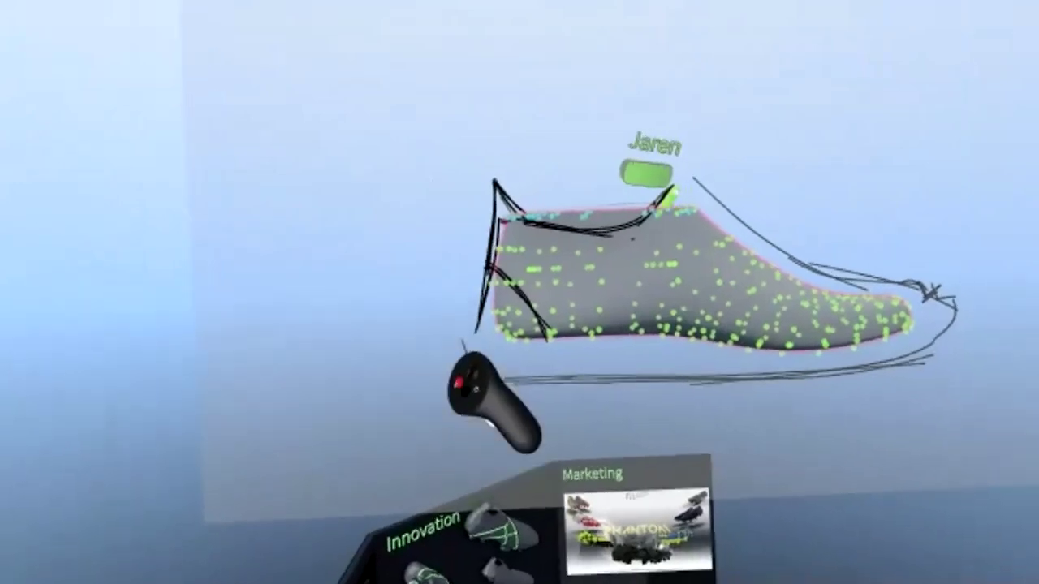
left_click_drag(465, 353, 501, 385)
left_click_drag(408, 355, 429, 385)
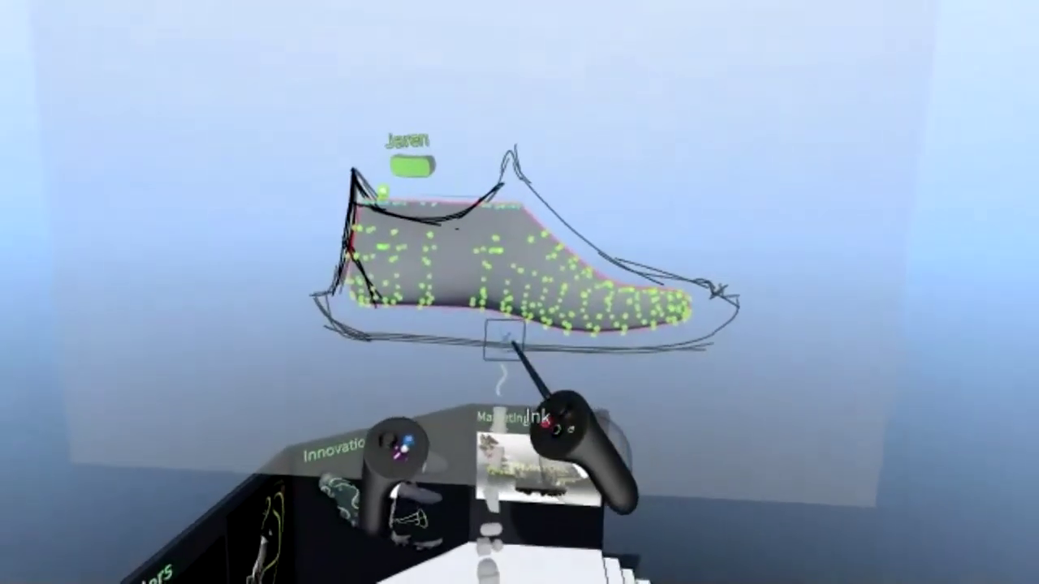
left_click(511, 342)
left_click(496, 461)
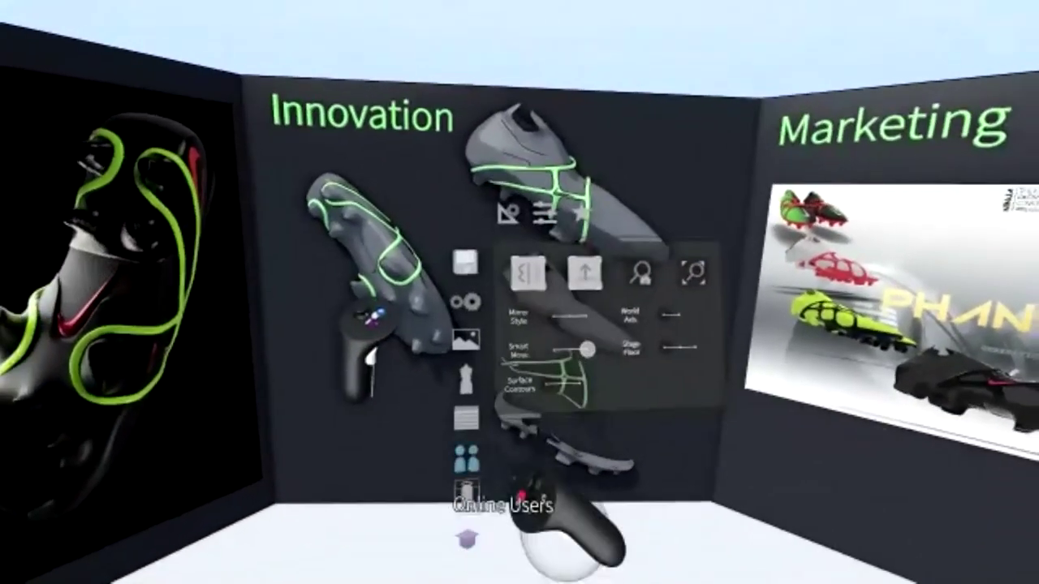
Unlock the boot's layer and pull the green web structure off the top boot on the Innovation wall.
left_click(467, 418)
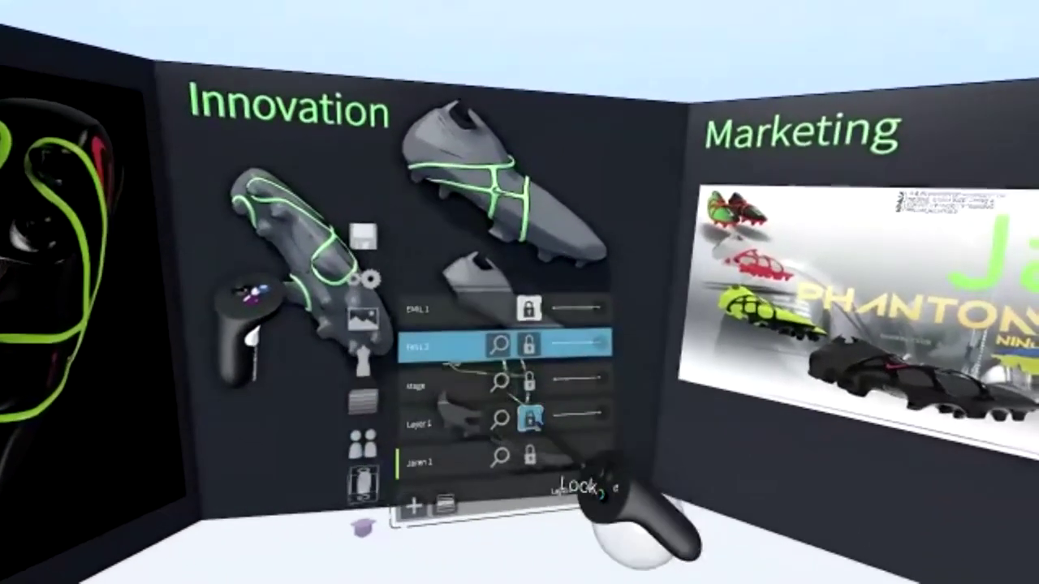
left_click(529, 355)
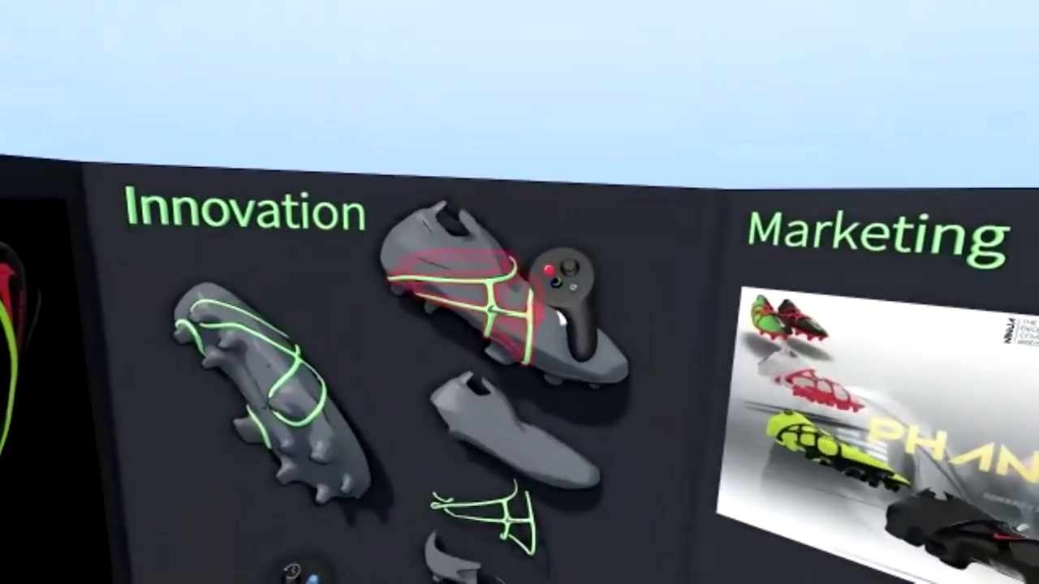
left_click_drag(559, 284, 610, 71)
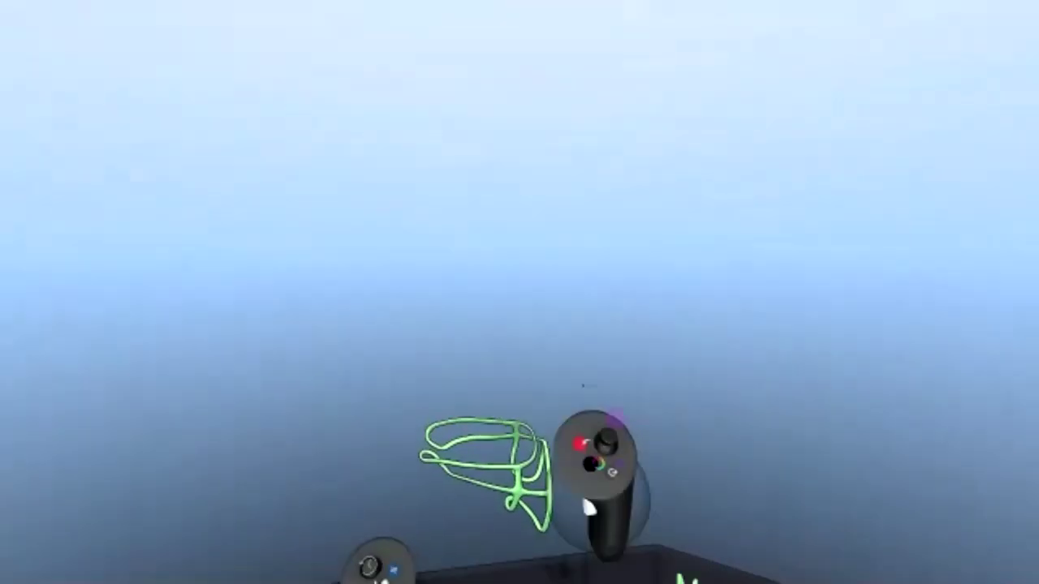
left_click_drag(587, 327, 638, 319)
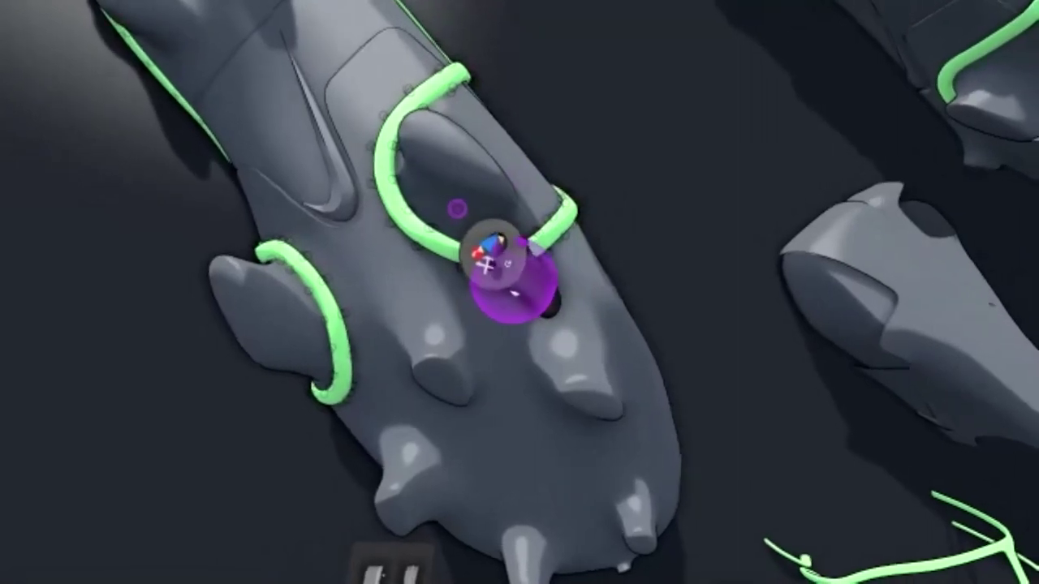
Reshape the green band on the left Innovation boot's sole into a wide curve around the front studs, using Auto Select Loops.
mouse_move(516, 310)
left_mouse_down()
mouse_move(542, 393)
mouse_move(460, 389)
left_mouse_up()
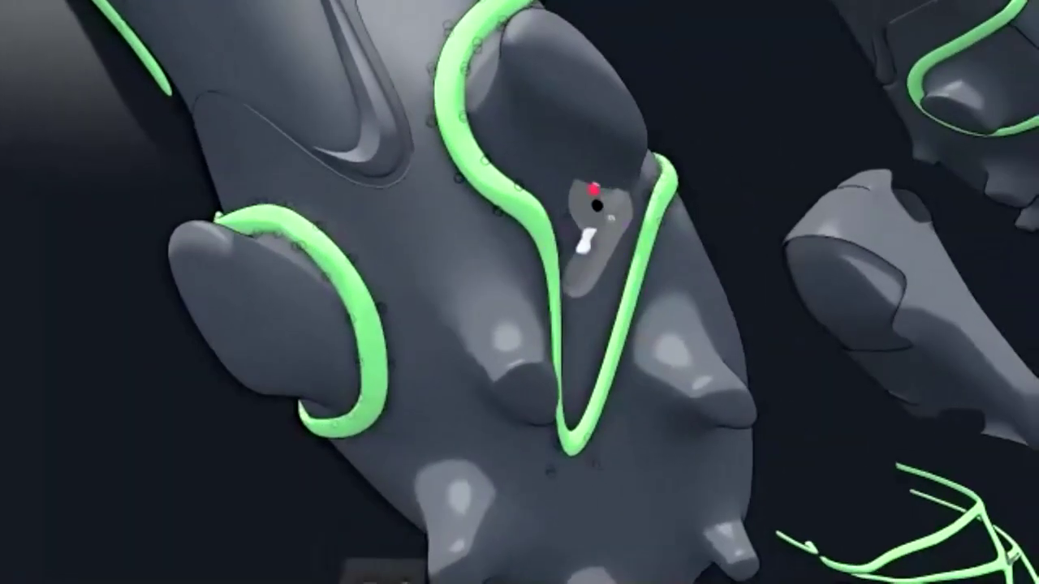
left_click_drag(596, 203, 503, 334)
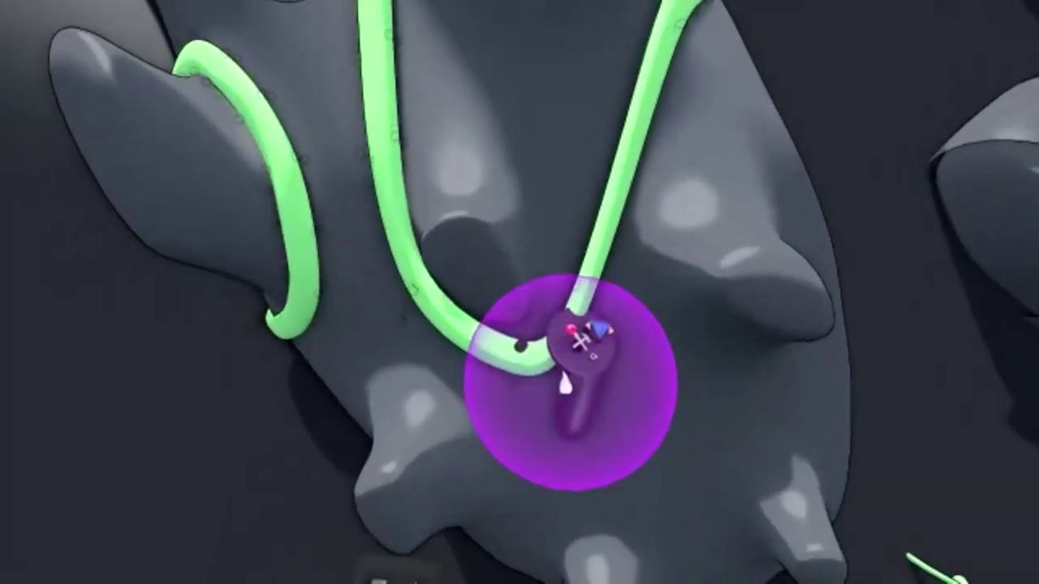
left_click_drag(580, 340, 568, 324)
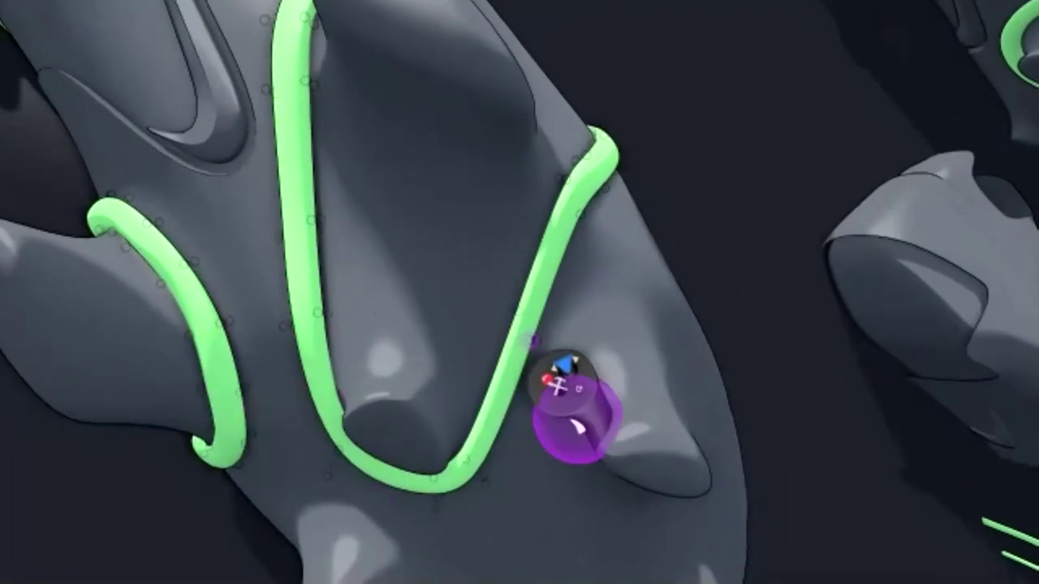
left_click_drag(543, 292, 565, 317)
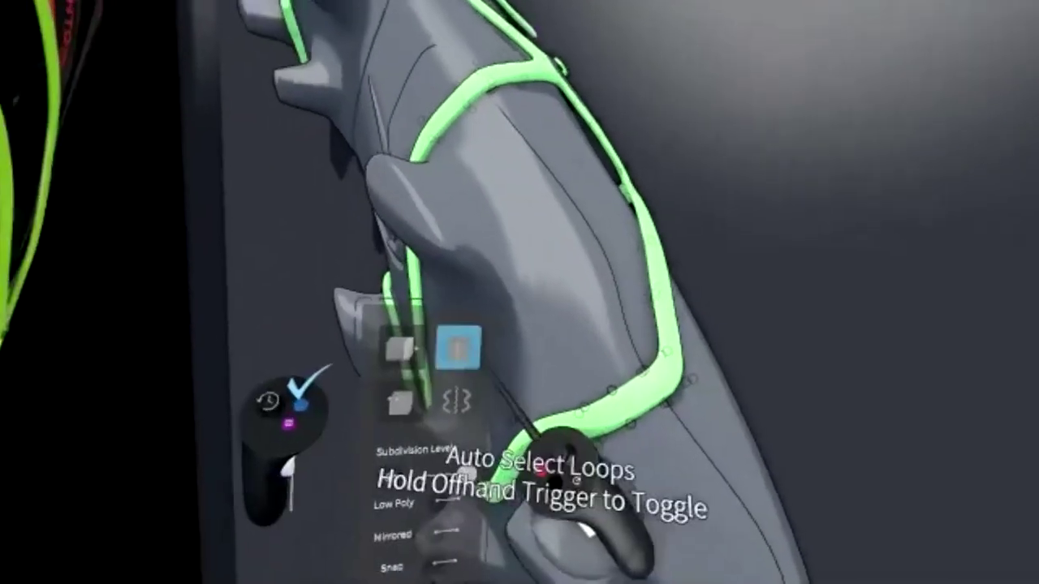
left_click(474, 352)
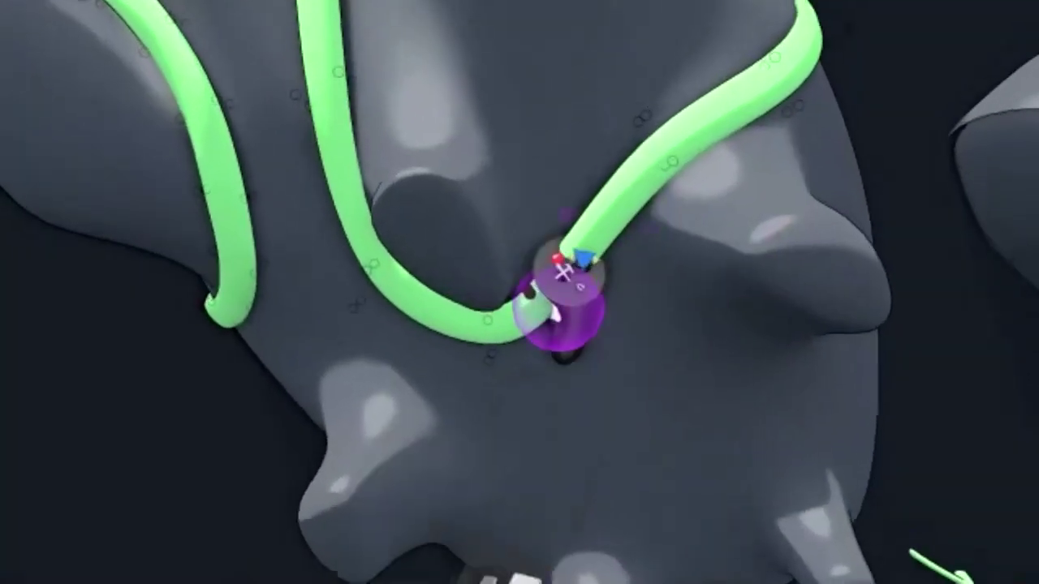
left_click_drag(563, 275, 542, 252)
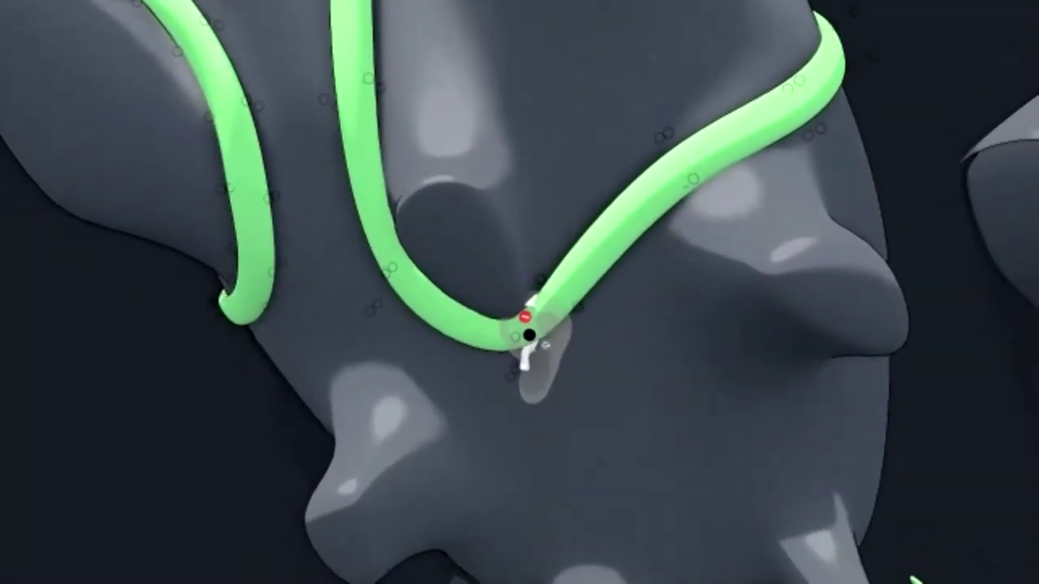
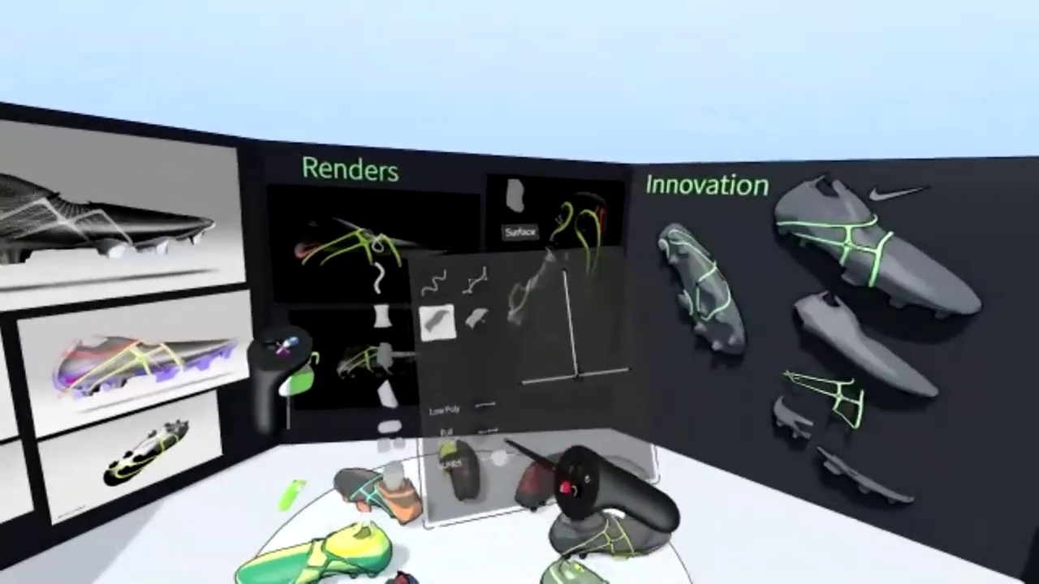
Create two flat rectangular surfaces side by side above the showroom and colour one orange and the other white.
left_click(536, 323)
left_click(496, 330)
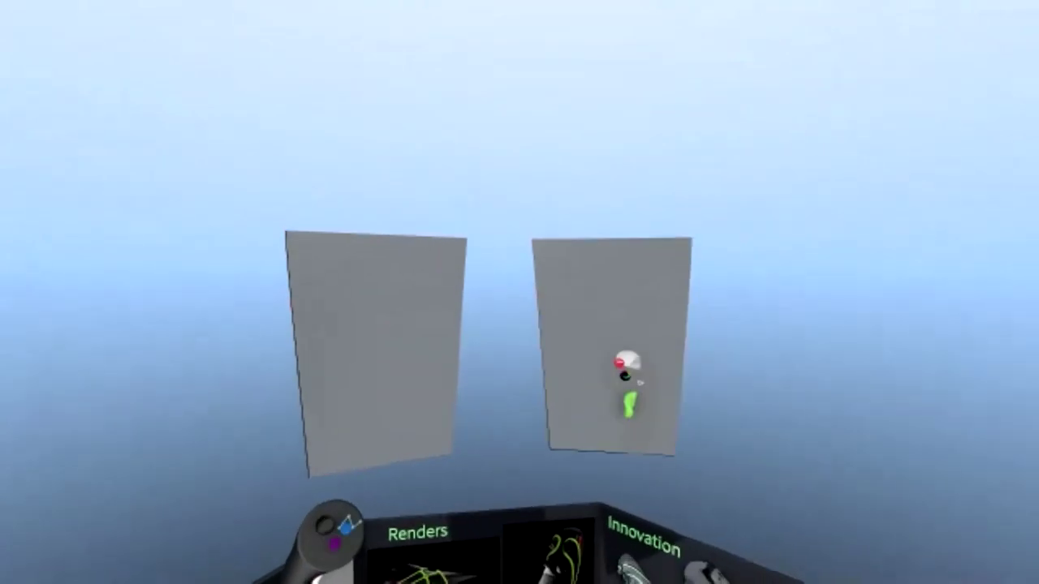
left_click(444, 396)
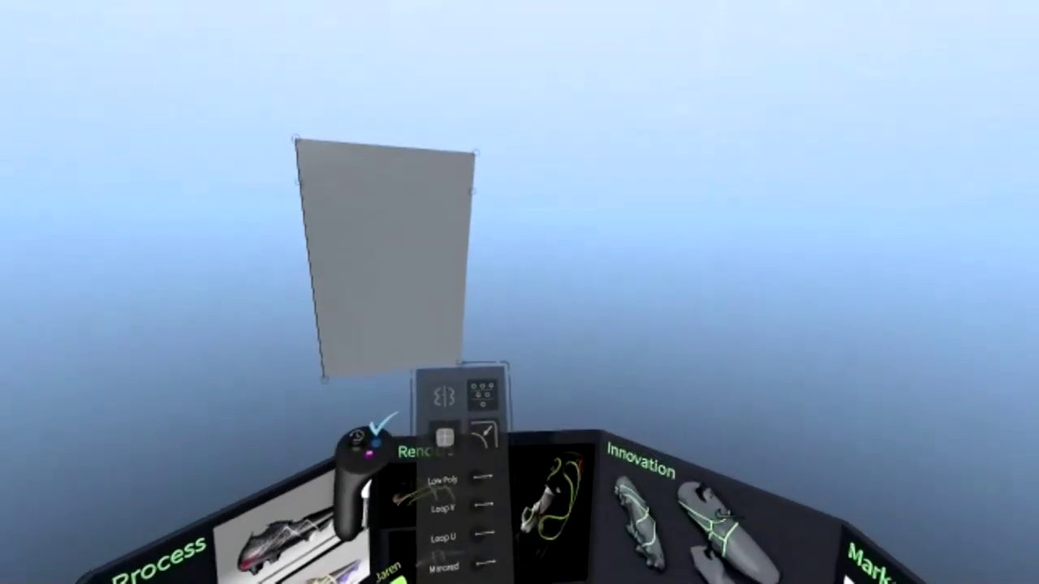
left_click(375, 443)
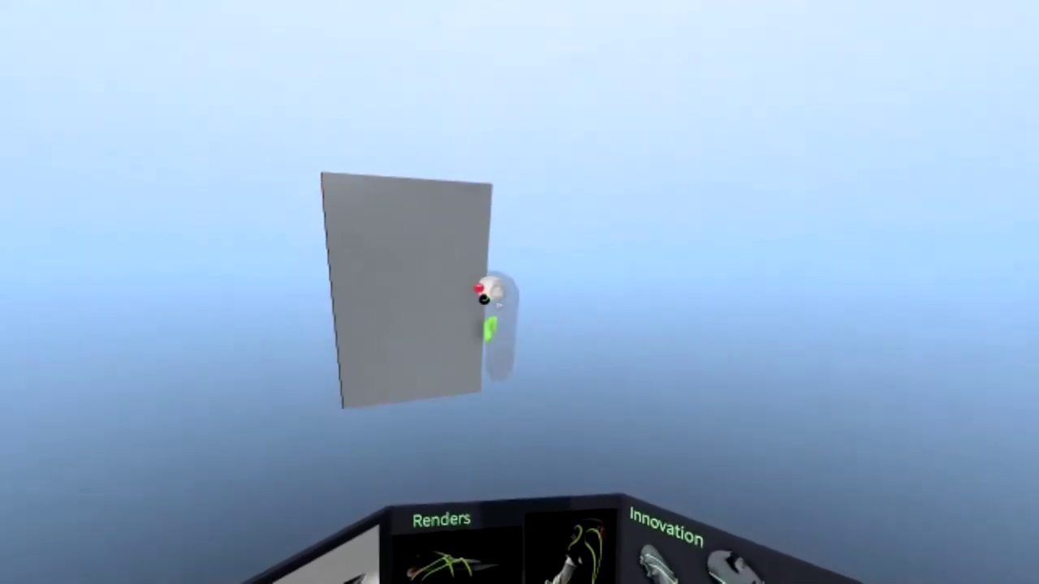
left_click_drag(659, 313, 653, 321)
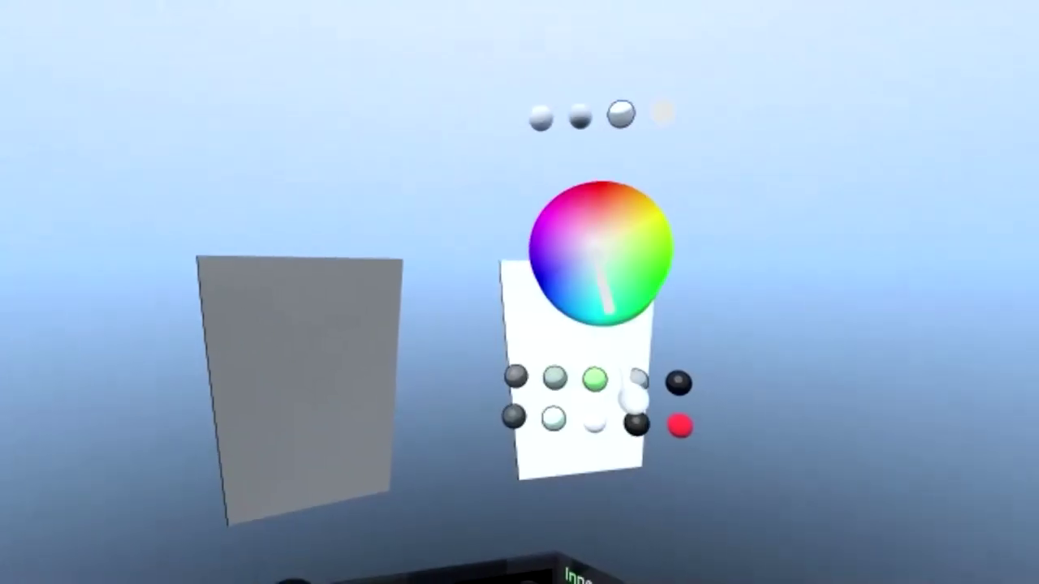
left_click_drag(519, 397, 538, 344)
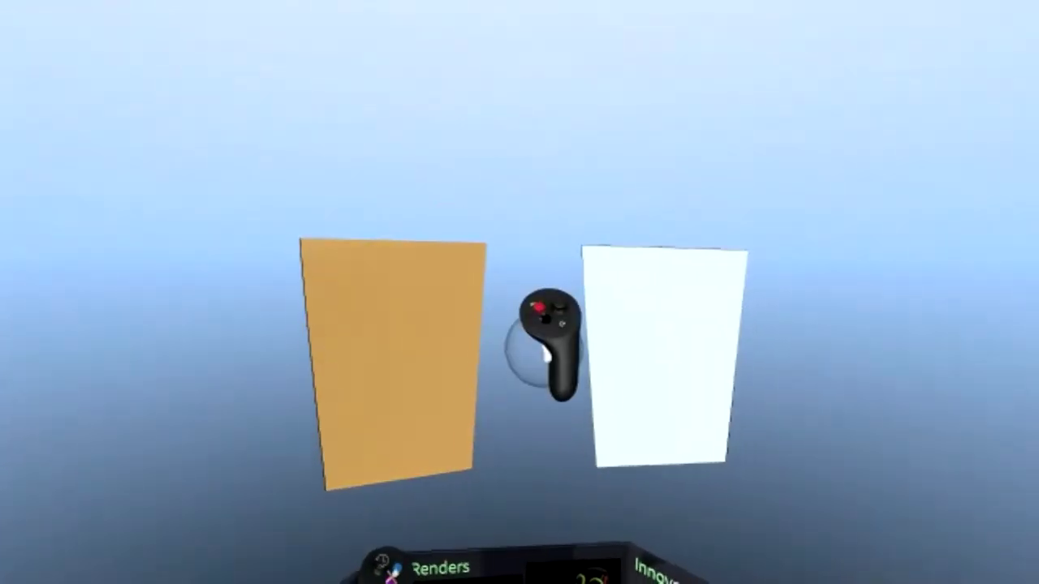
Turn on Snap for the white surface and snap its near edge points onto the orange surface's adjacent edge.
left_click(601, 313)
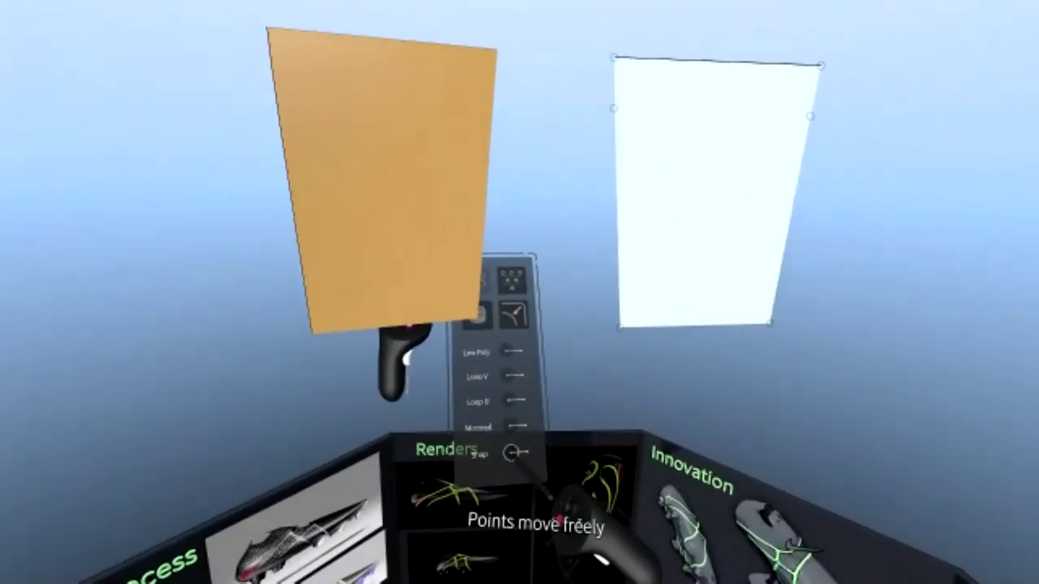
left_click(511, 453)
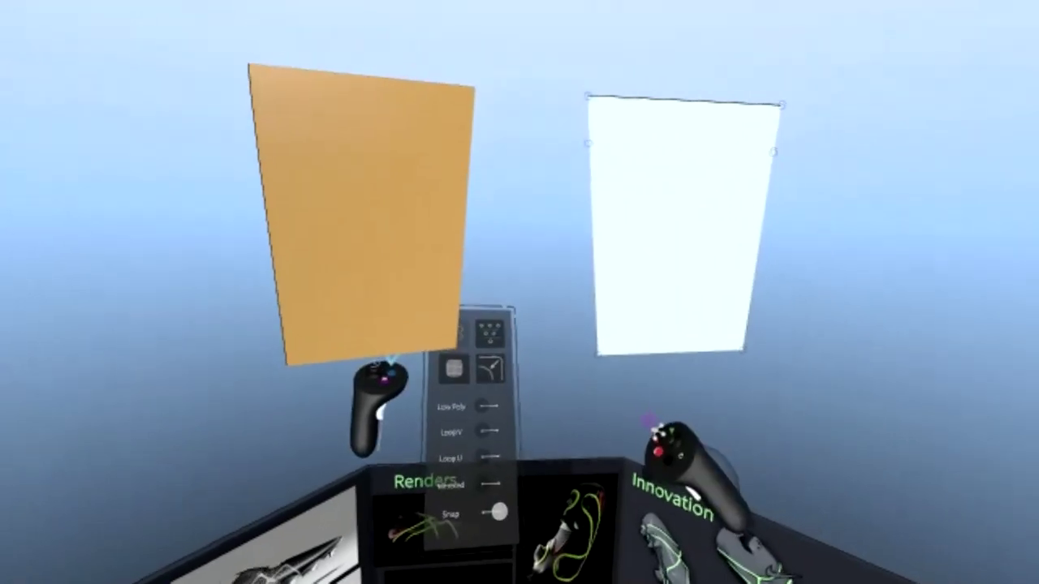
left_click_drag(602, 370, 527, 366)
mouse_move(630, 276)
middle_mouse_down()
mouse_move(721, 296)
mouse_move(626, 294)
middle_mouse_up()
left_click_drag(560, 324, 473, 323)
left_click_drag(594, 261, 489, 252)
left_click_drag(508, 315, 521, 425)
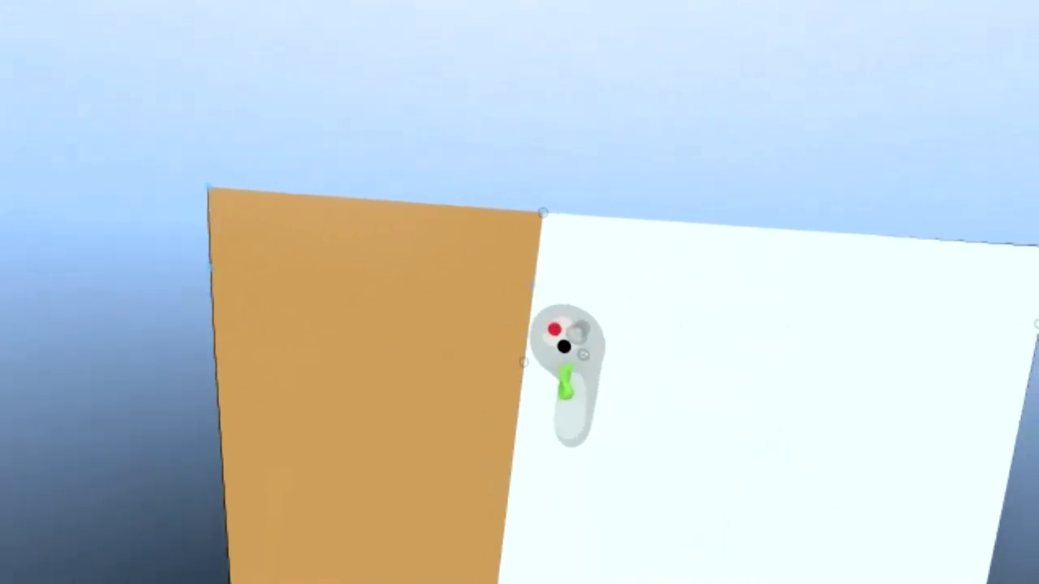
left_click_drag(520, 345, 551, 345)
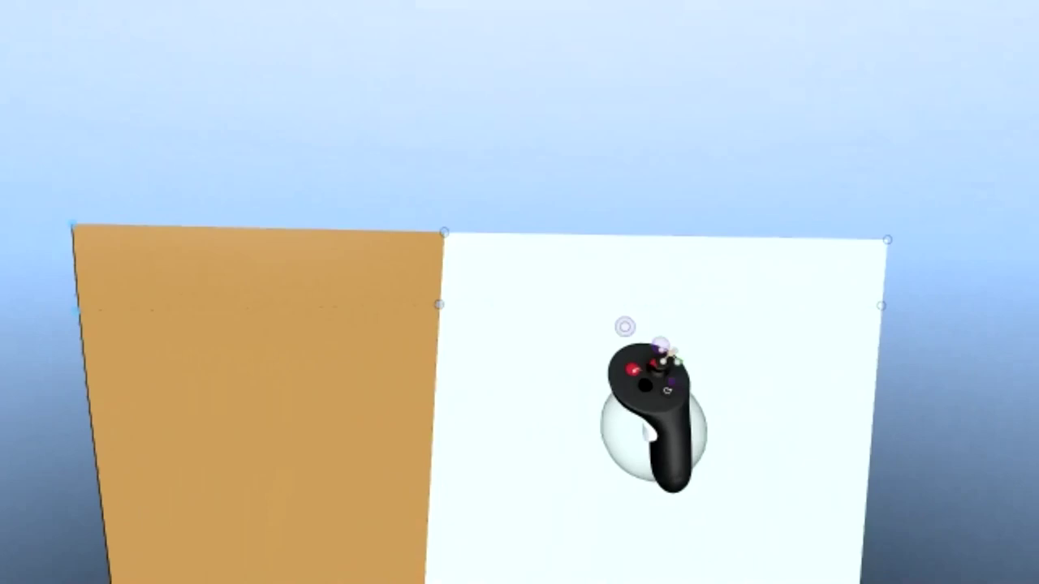
Join the white surface to the orange one as a continuous curved surface and recolour the surfaces blue.
mouse_move(583, 228)
left_mouse_down()
mouse_move(556, 276)
mouse_move(504, 267)
left_mouse_up()
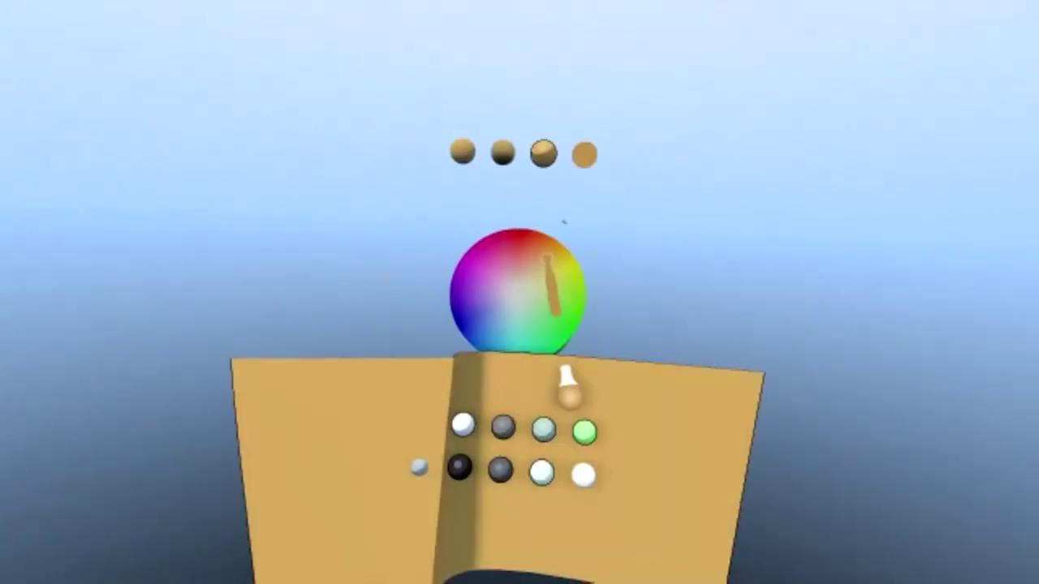
left_click_drag(549, 256, 465, 308)
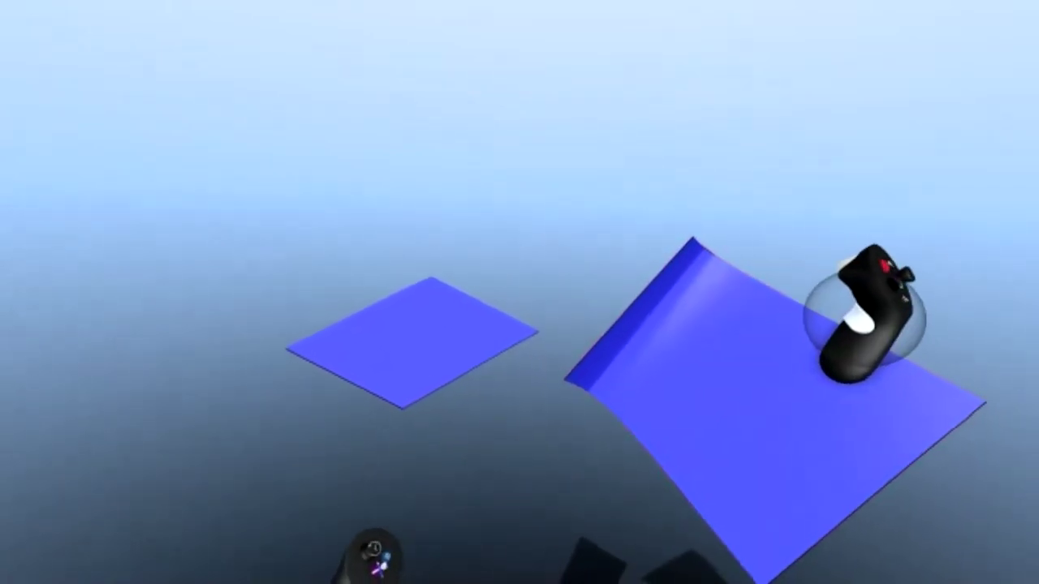
left_click(664, 333)
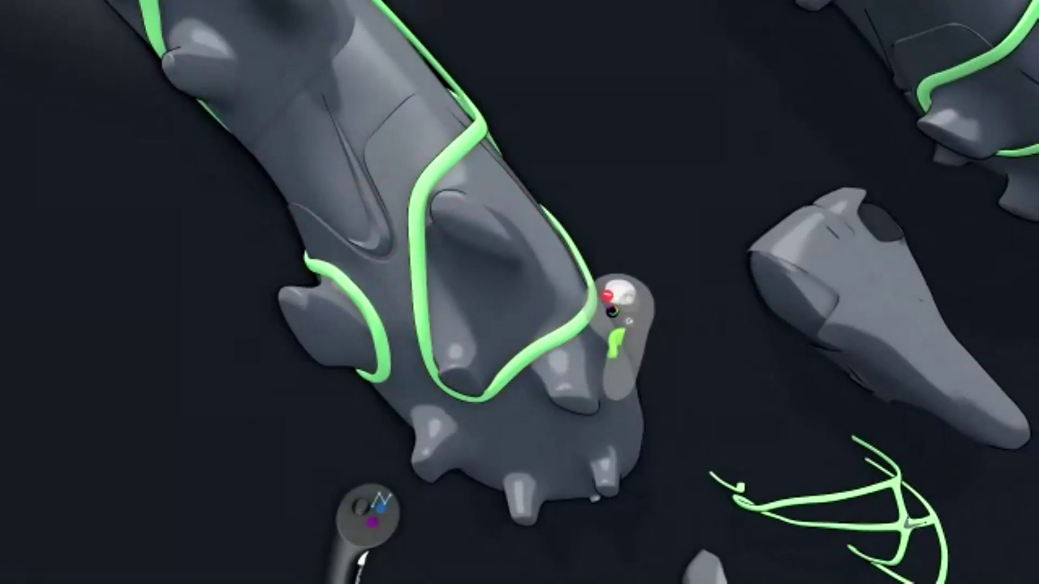
Snap the points of the green branch on the left Innovation boot onto the neighbouring long band to merge them.
left_click(621, 304)
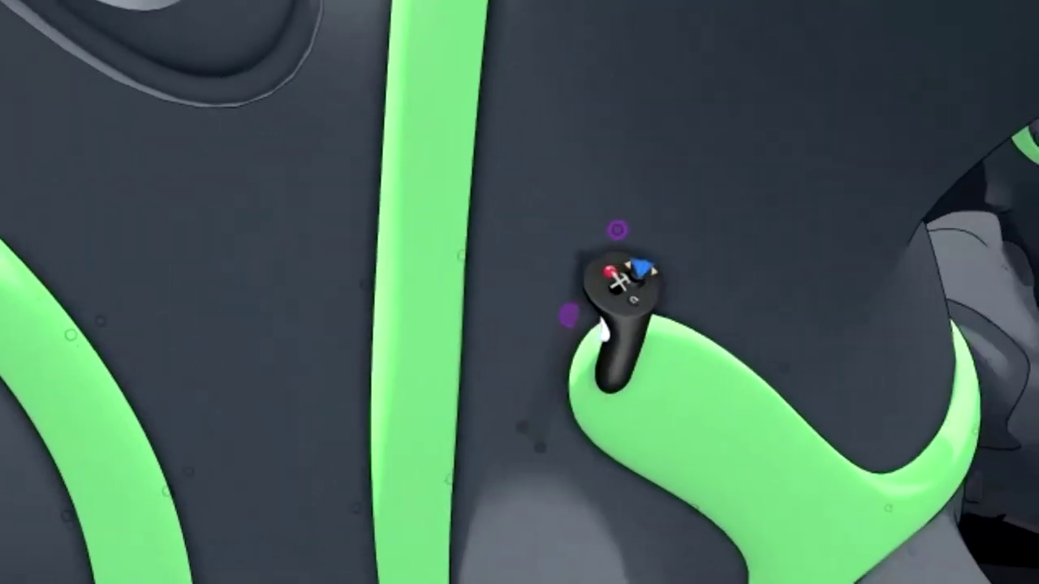
left_click(616, 230)
left_click_drag(586, 258, 473, 259)
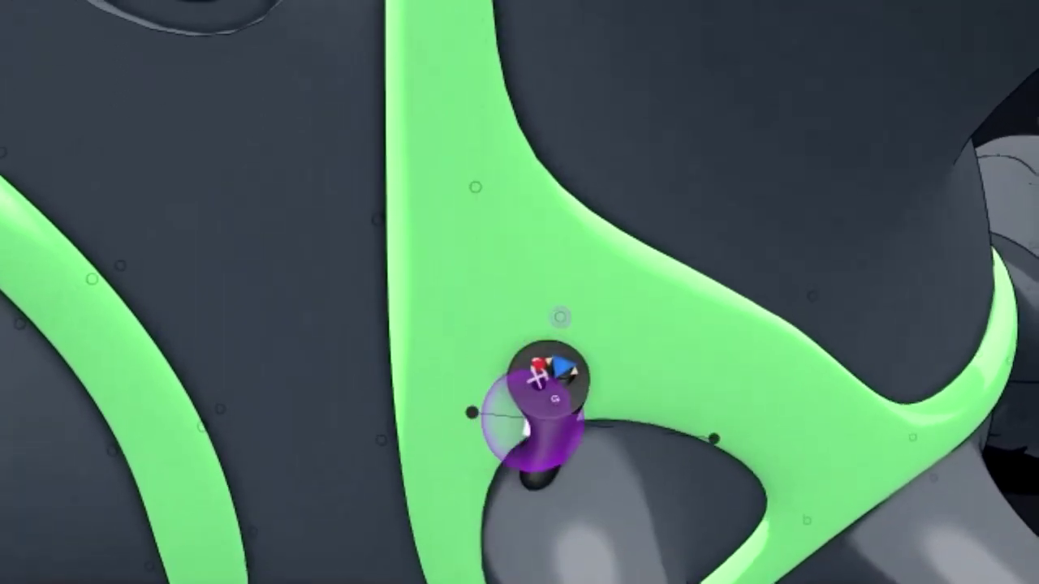
left_click(474, 188)
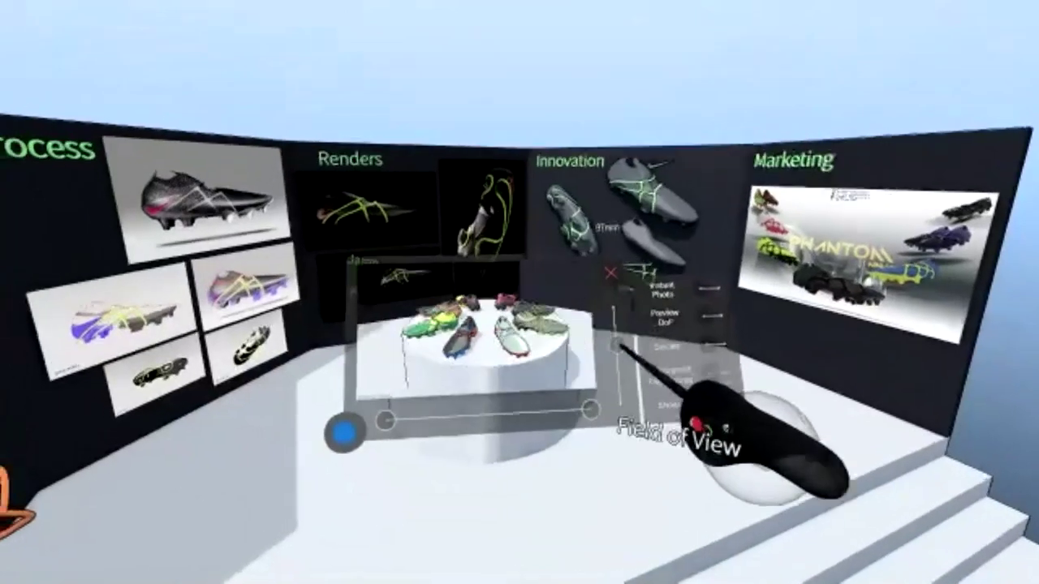
Adjust the virtual camera's field of view to frame the showroom and capture the view.
left_click_drag(626, 352, 640, 360)
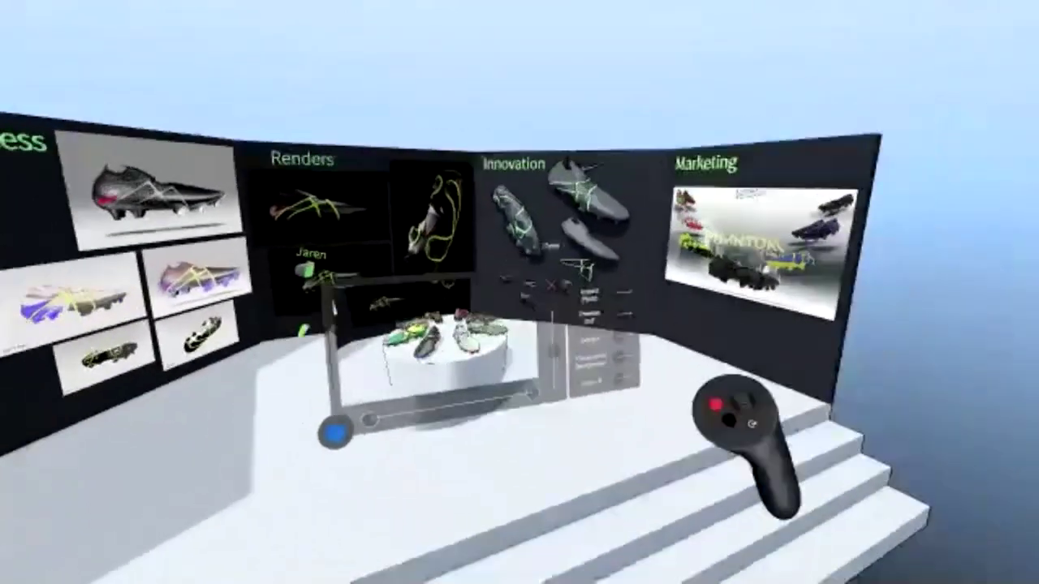
left_click(336, 431)
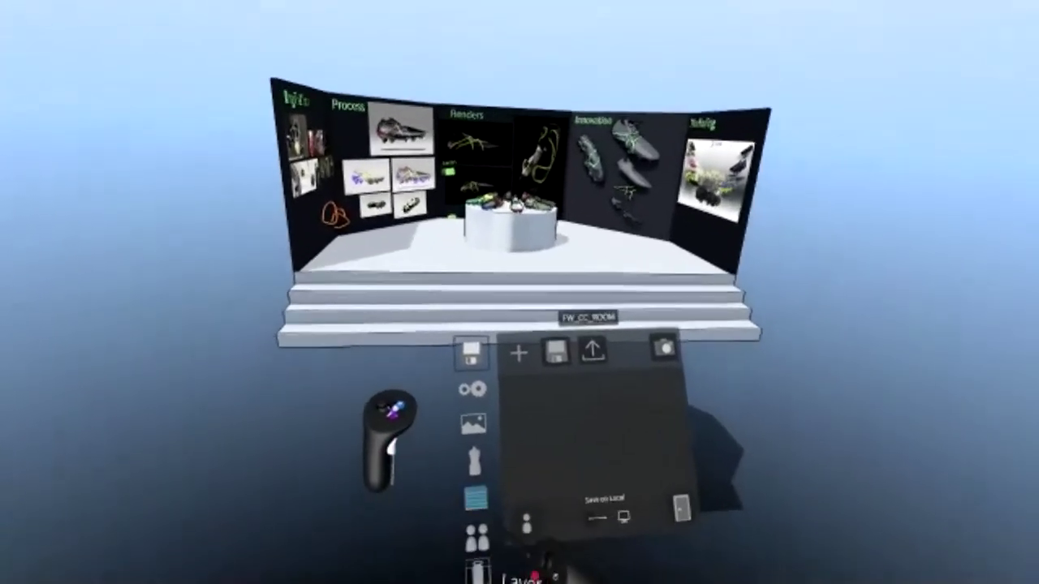
Hide the existing showroom layers to leave an empty scene for new work.
left_click(475, 498)
mouse_move(614, 379)
left_mouse_down()
mouse_move(593, 410)
mouse_move(561, 412)
mouse_move(586, 409)
mouse_move(559, 423)
mouse_move(595, 456)
mouse_move(571, 477)
left_mouse_up()
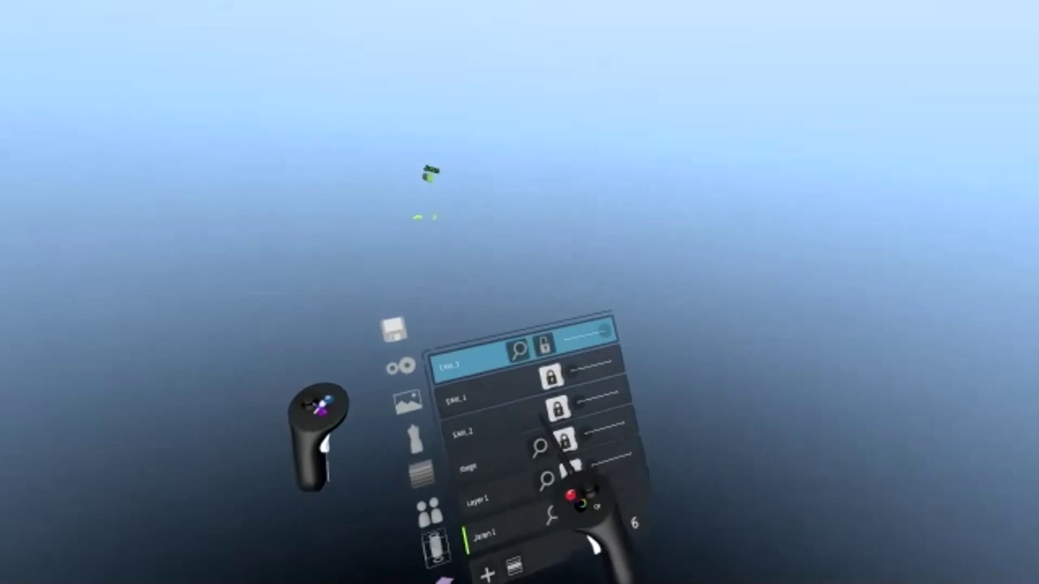
left_click(589, 385)
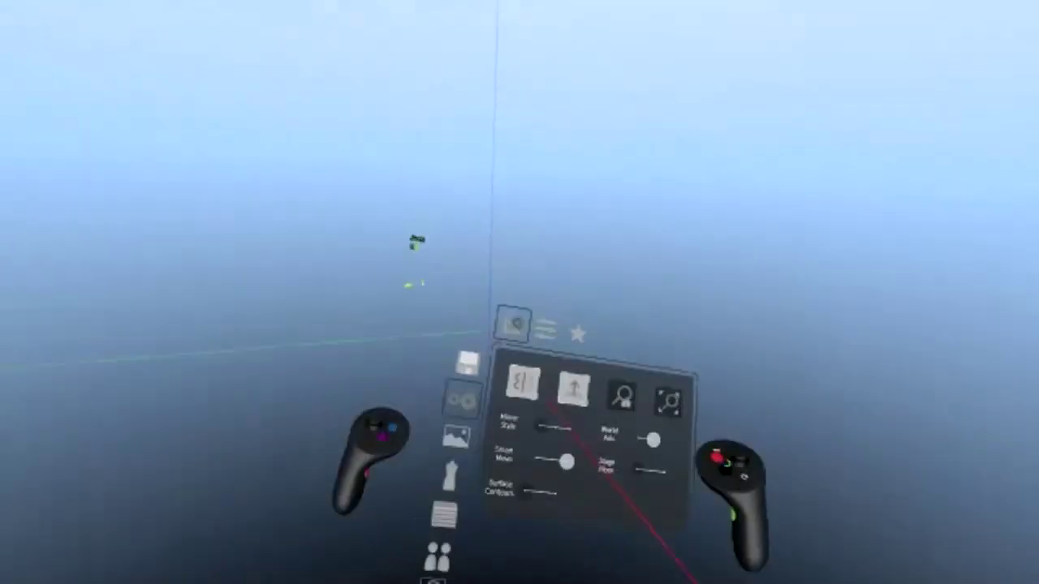
Load Shoe_Last_Mens_Athletic_1 from the Bonus Library, adjust its orientation and import it into the scene.
left_click(477, 466)
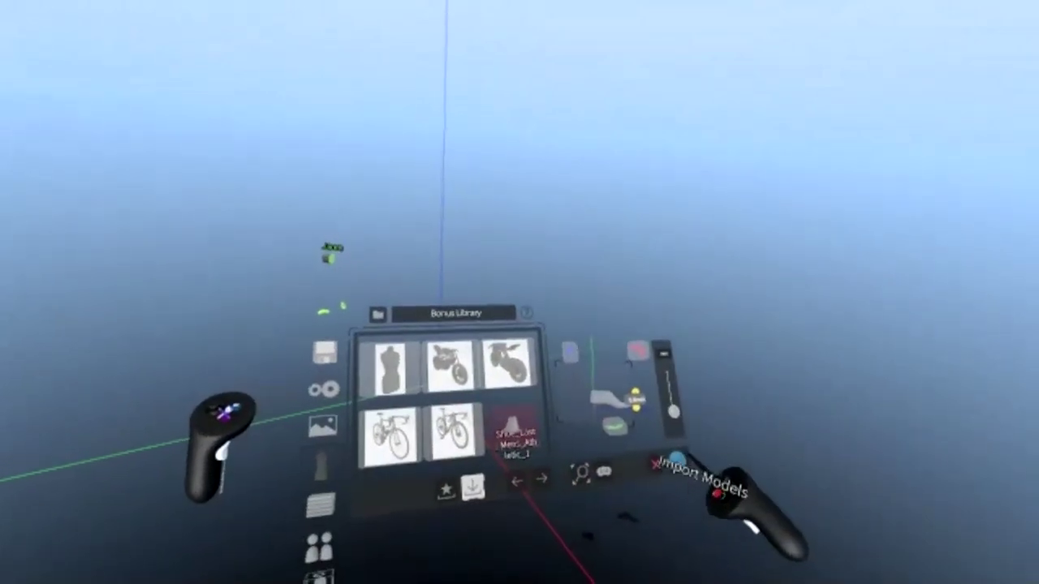
left_click(513, 434)
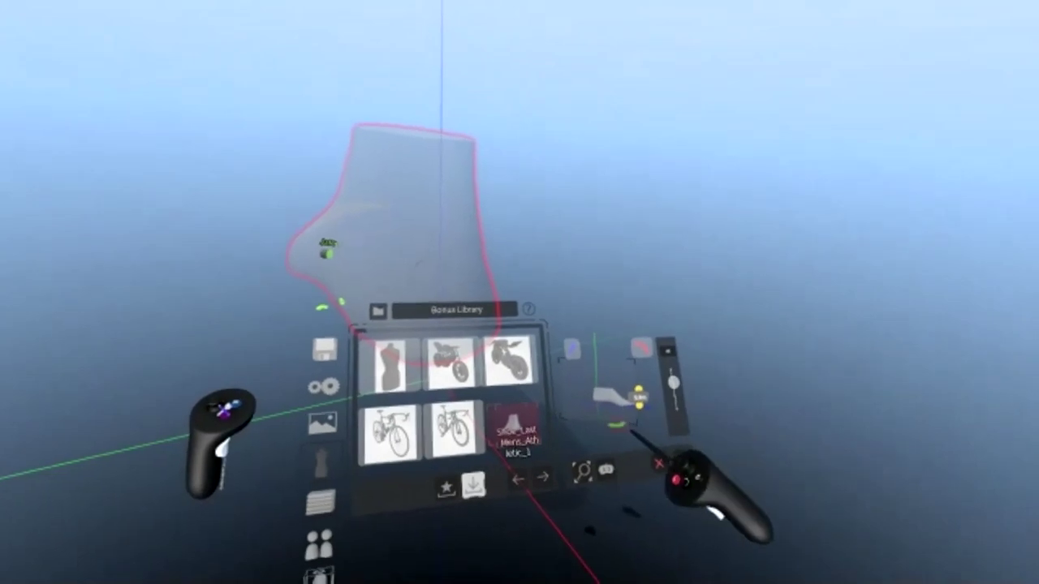
left_click(623, 429)
left_click(623, 430)
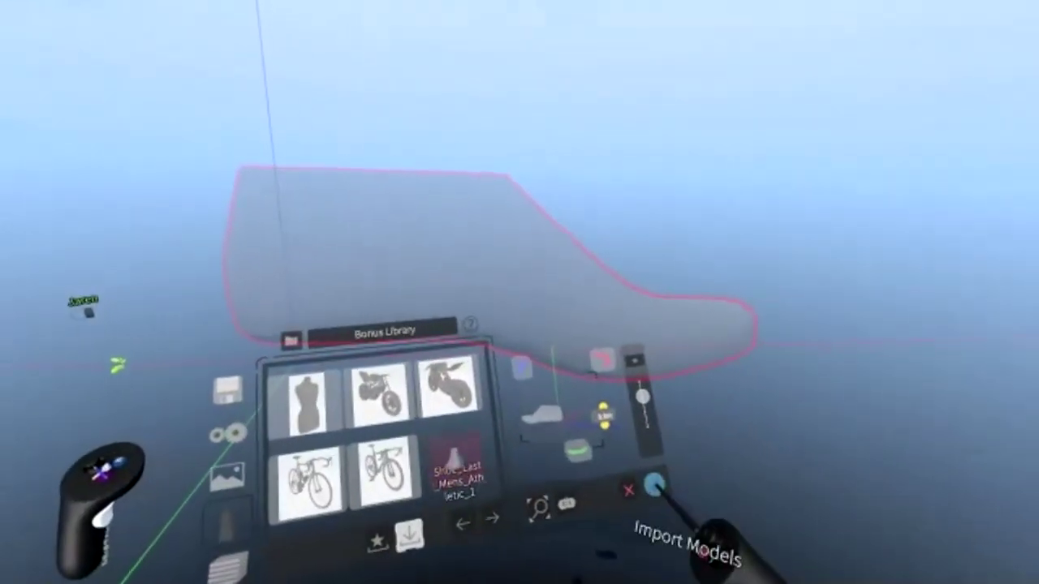
left_click(664, 486)
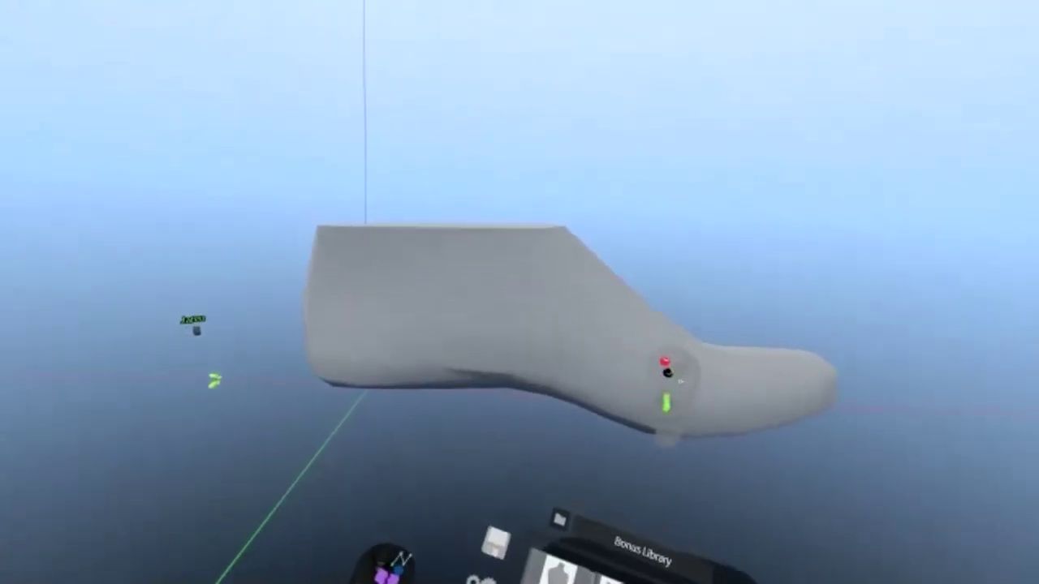
Open the imported shoe last for point editing and turn on its Subdivision Level to smooth it.
left_click(669, 370)
left_click(490, 437)
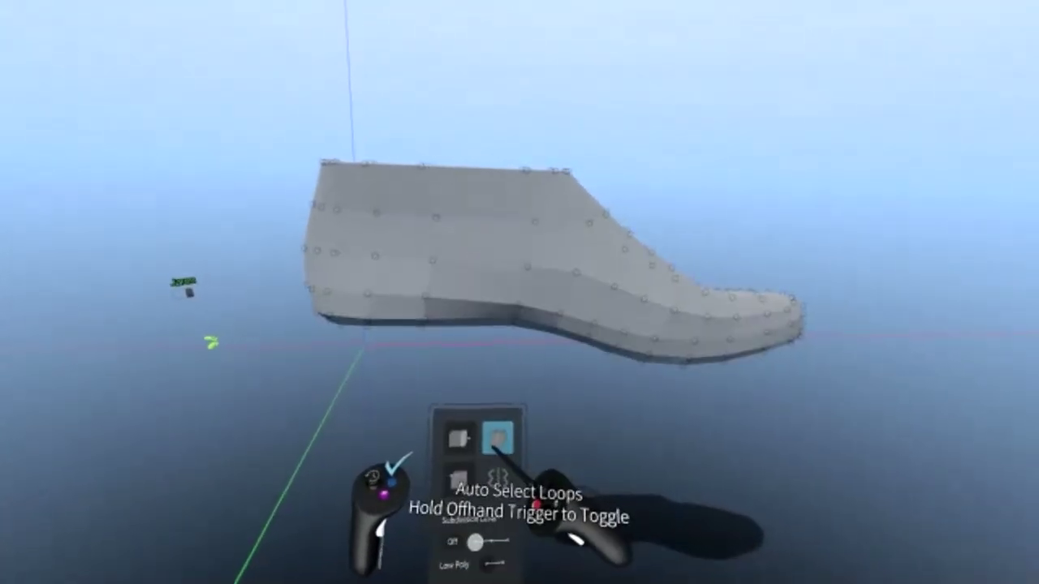
left_click(483, 541)
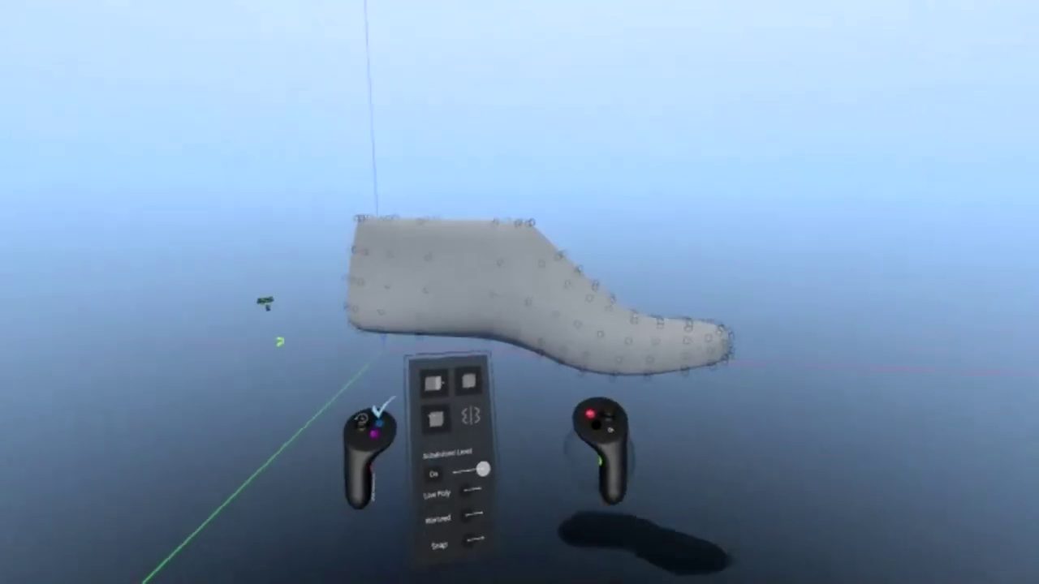
left_click(362, 422)
Place the white sneaker side-view image from the Footwear Webinar reference folder in front of the shoe last.
left_click(552, 536)
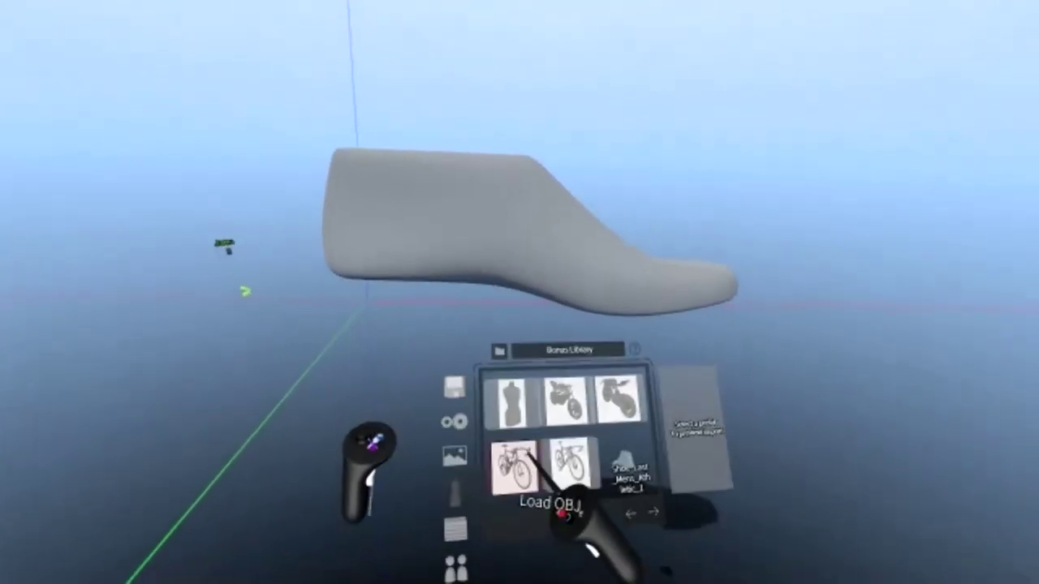
left_click(441, 430)
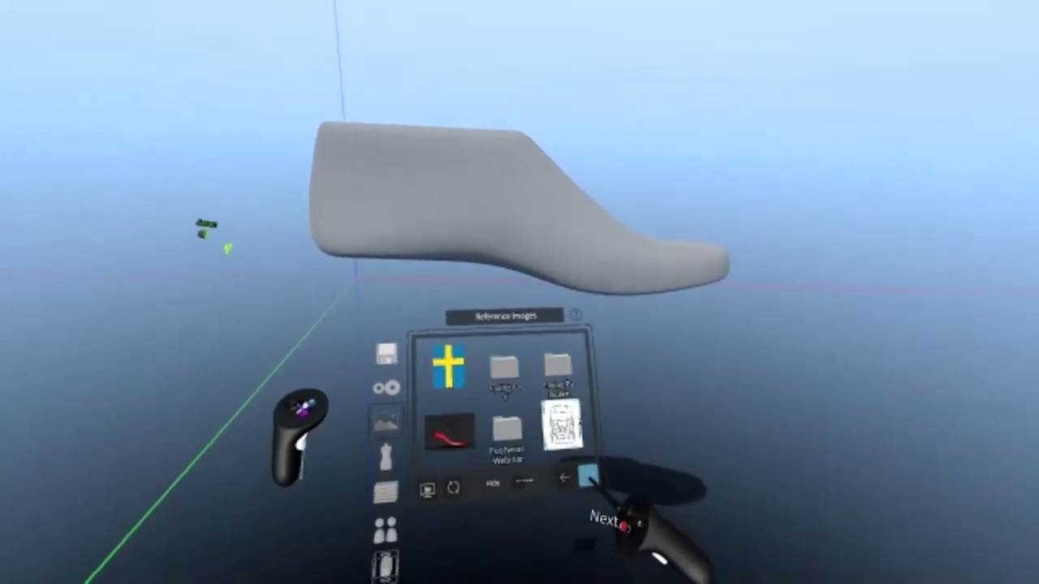
left_click(504, 434)
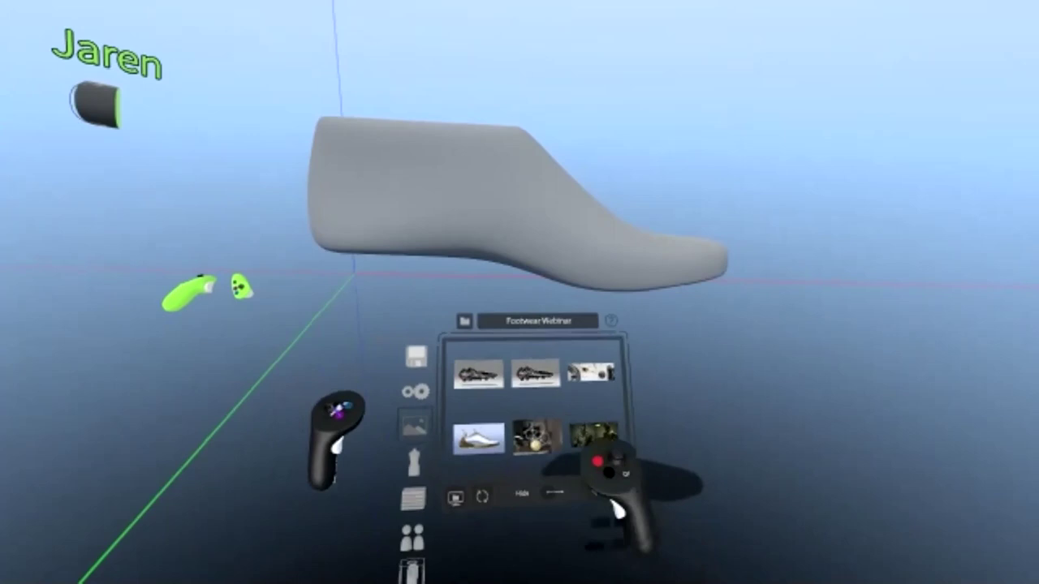
left_click_drag(481, 439, 528, 327)
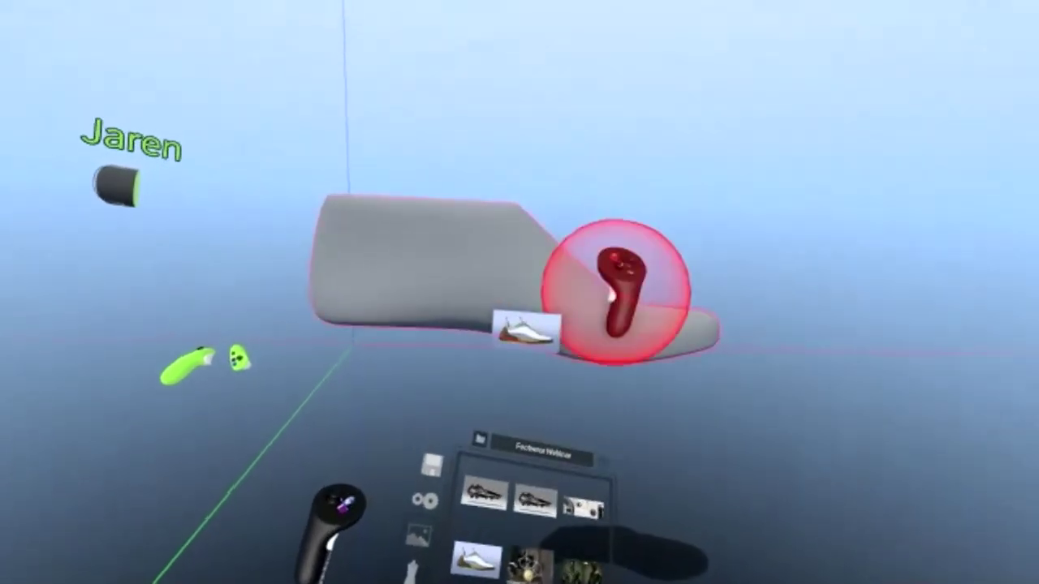
Enlarge the sneaker image and align the shoe last with the shoe shown in it.
left_click_drag(615, 300, 637, 260)
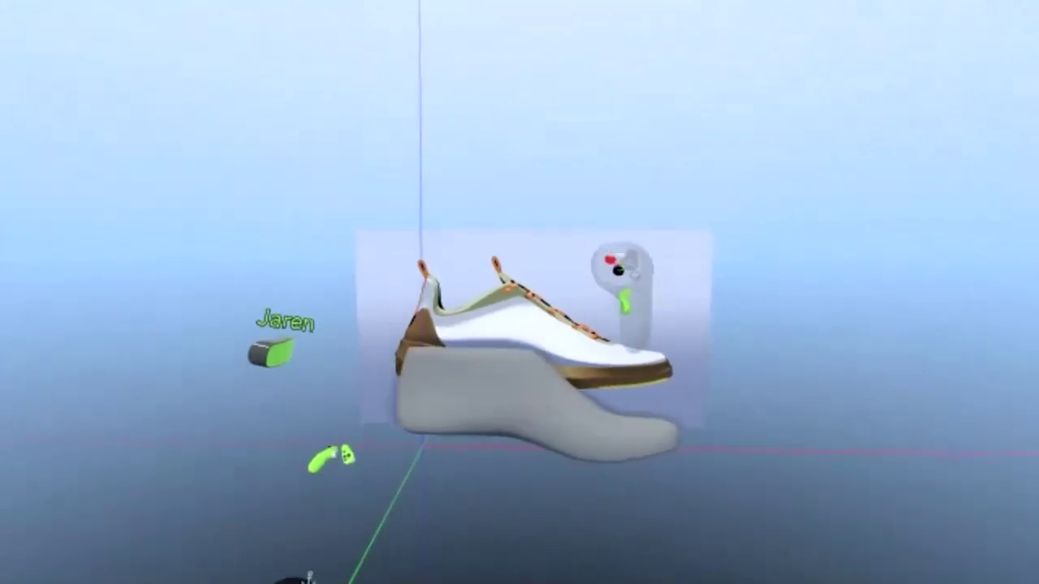
left_click_drag(614, 304, 638, 313)
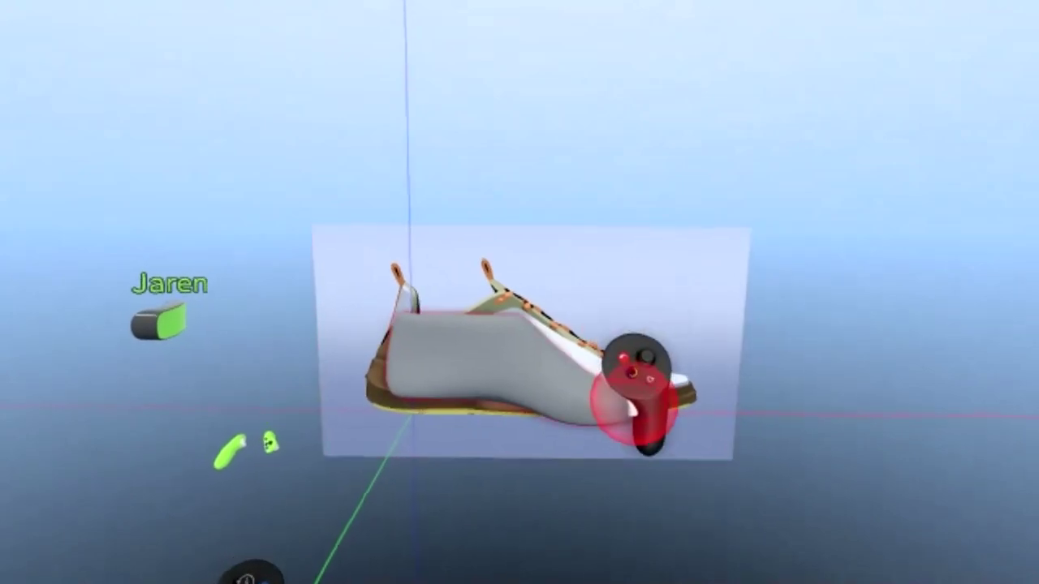
left_click_drag(614, 428, 598, 385)
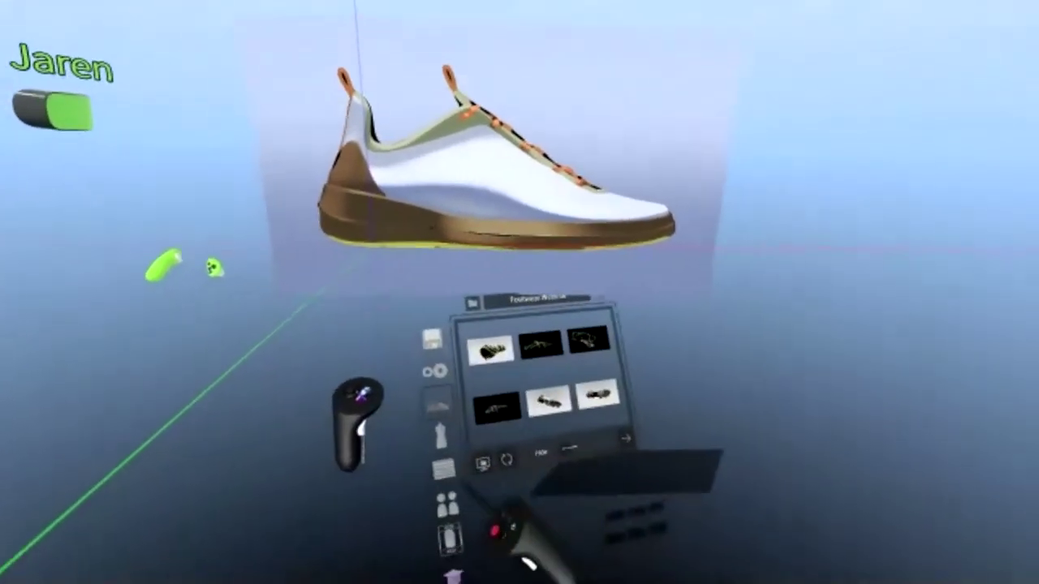
Set up the Ink tool with Planar on for sketching over the sneaker image.
left_click(450, 538)
left_click_drag(598, 375, 593, 443)
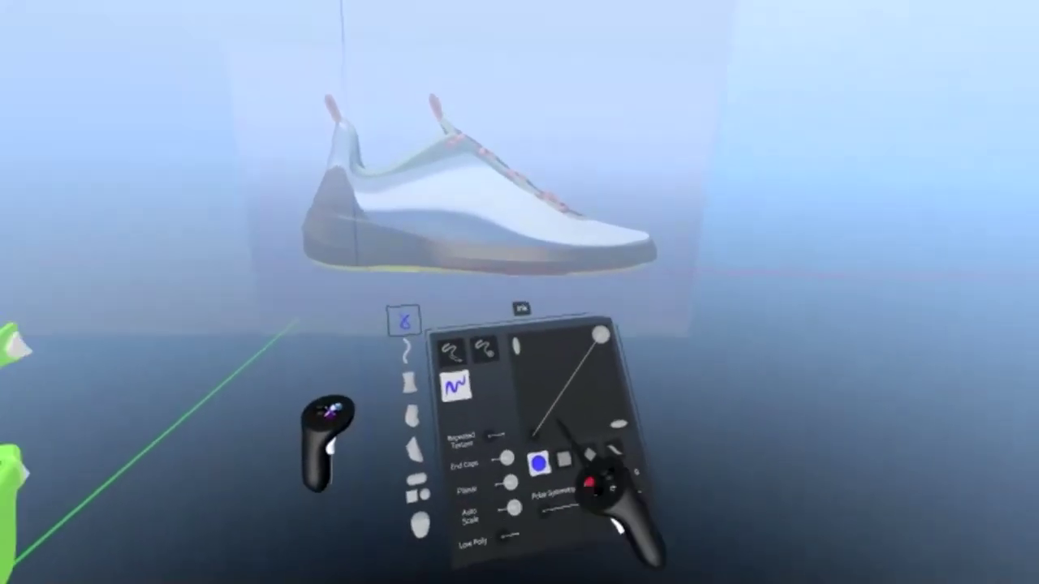
left_click(682, 501)
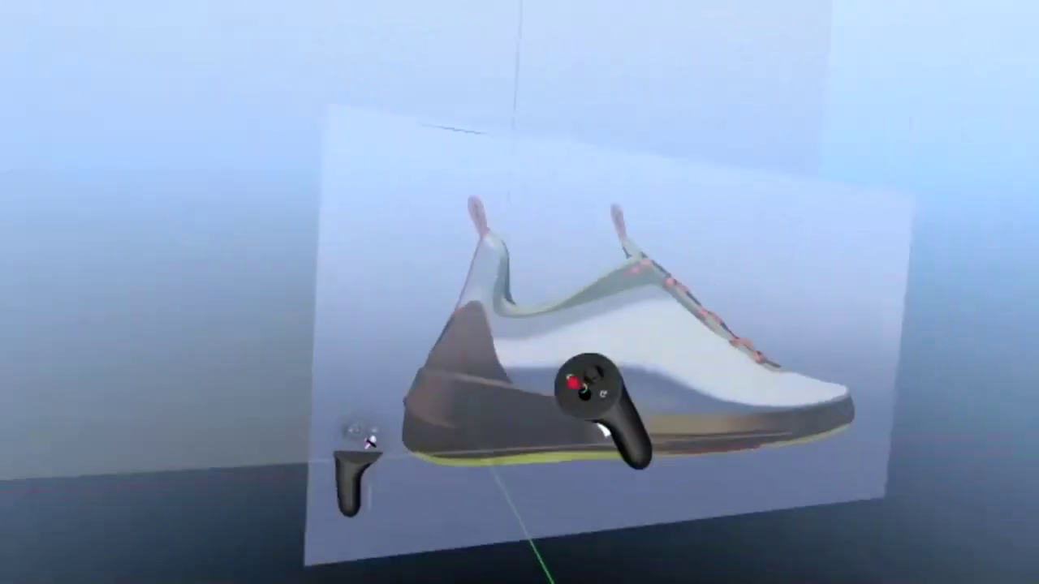
View the active sketch layer on its own in Solo Mode and return to showing all visible layers.
left_click(464, 499)
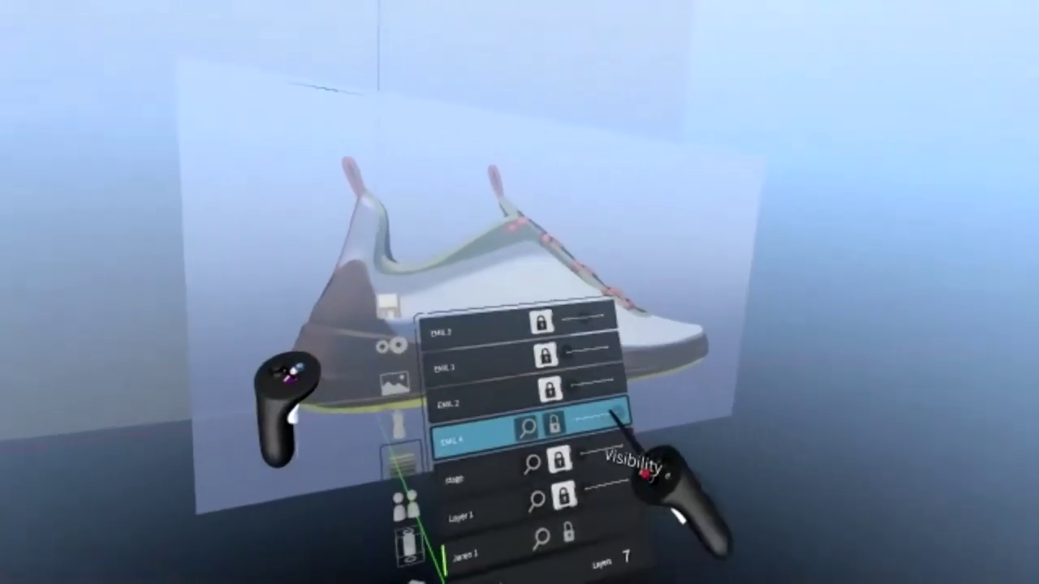
left_click(610, 415)
left_click(536, 438)
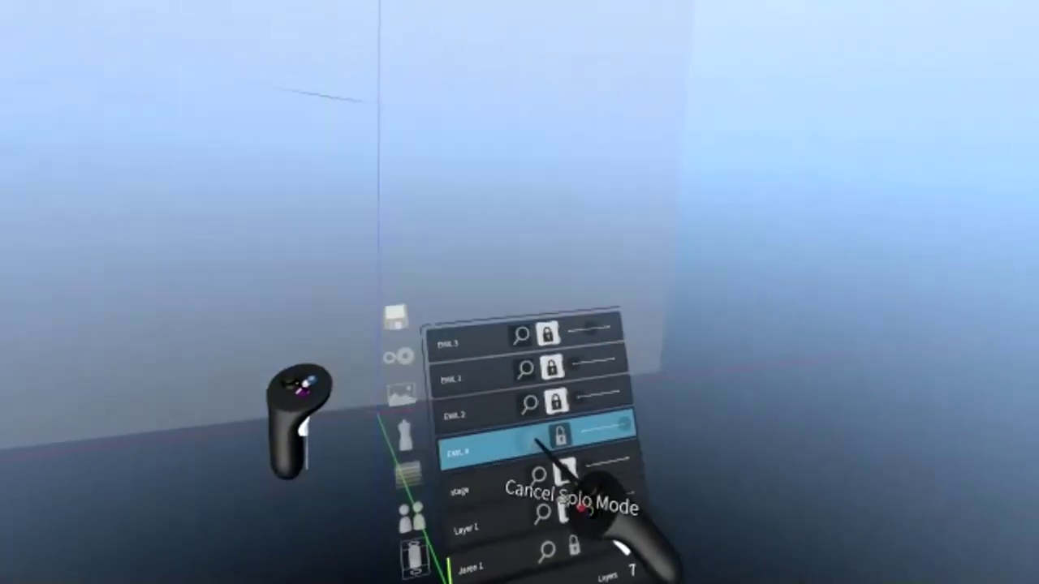
left_click(539, 438)
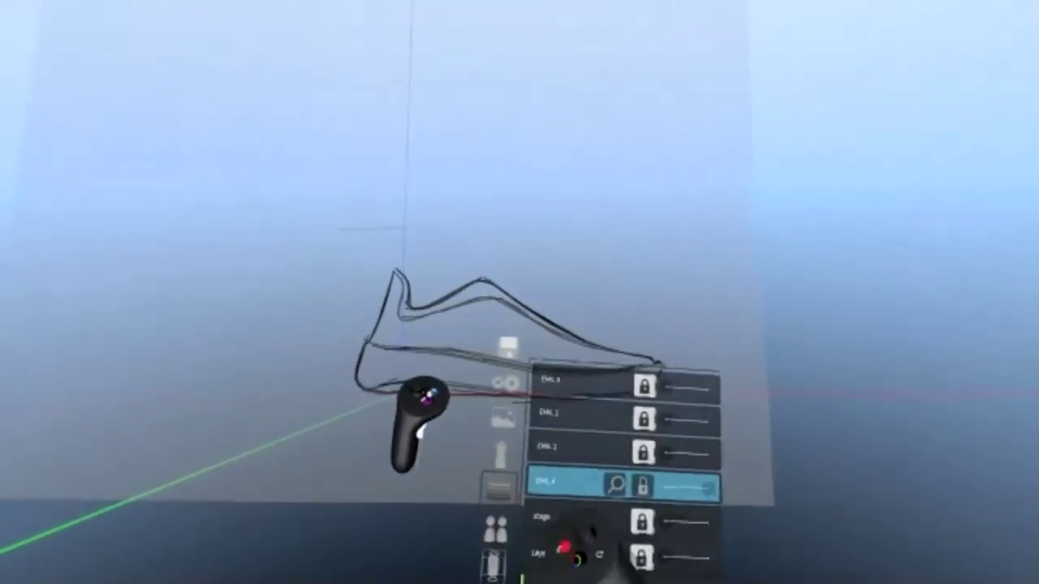
Finish the traced sneaker side outline, adding the tongue's pull tab over the reference image, and select the whole sketch.
left_click_drag(593, 368, 666, 372)
middle_click_drag(666, 373, 722, 398)
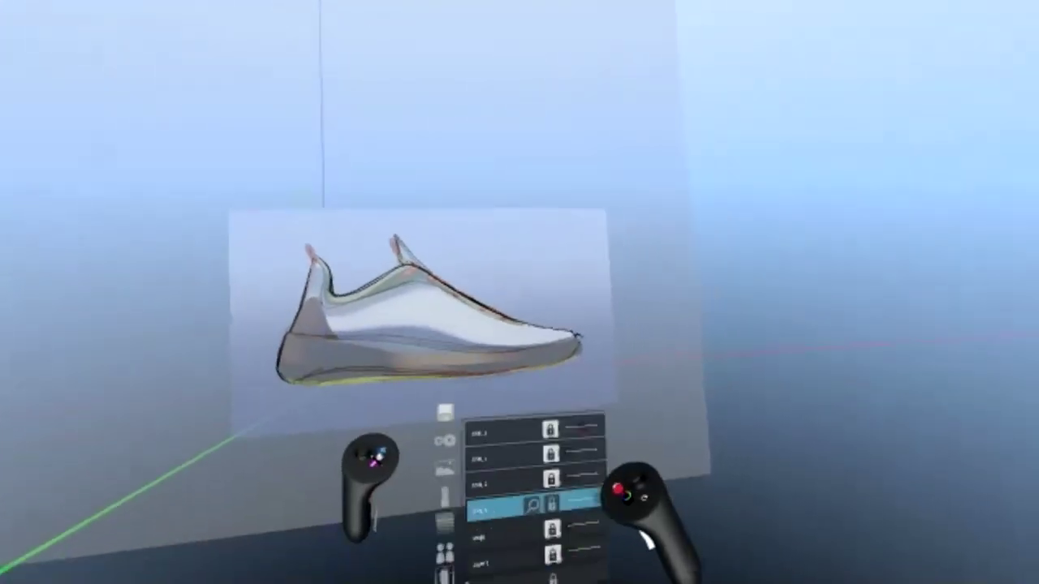
left_click_drag(575, 377, 488, 405)
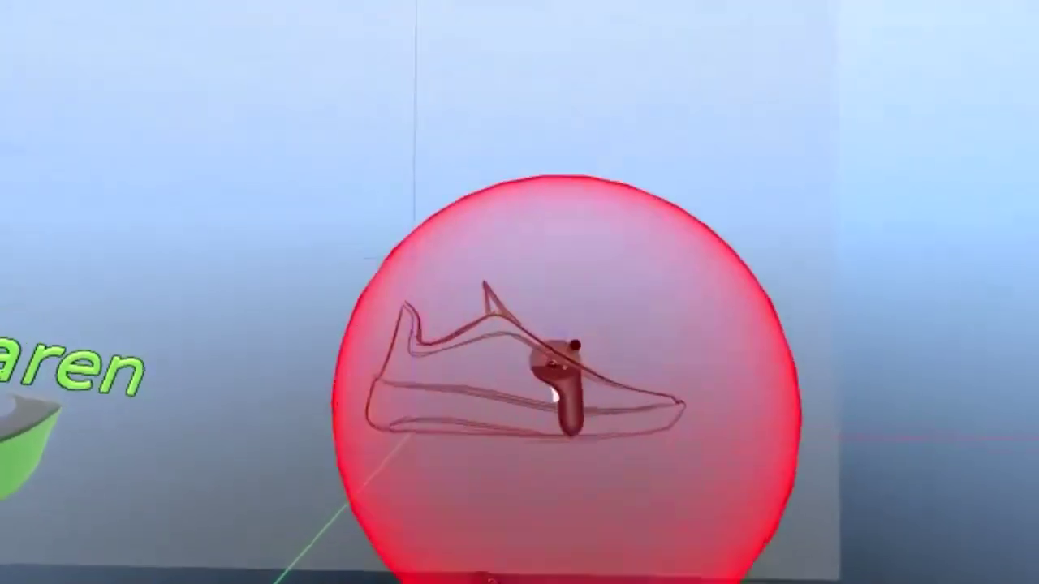
left_click(432, 429)
left_click(564, 204)
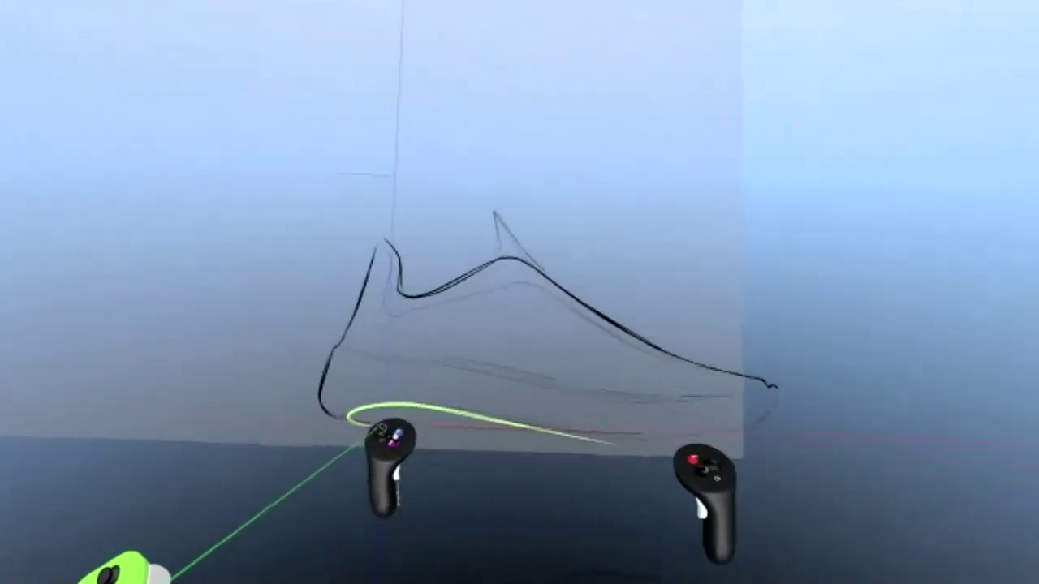
Switch from planar to 3D drawing and draw a mirrored blue stroke around the sneaker's sole from heel to toe.
left_click(509, 401)
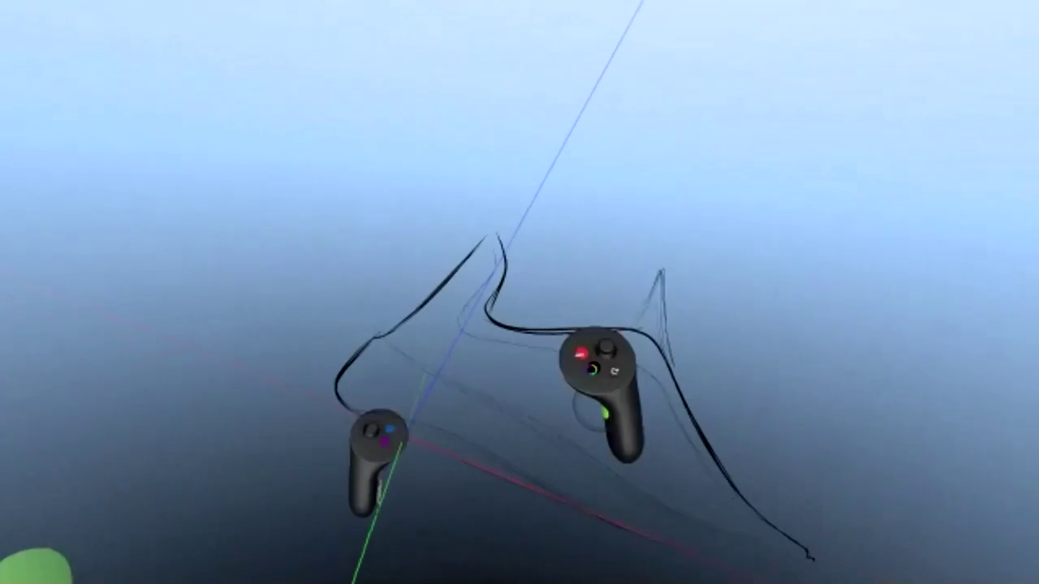
left_click(594, 370)
left_click_drag(496, 354, 482, 352)
left_click(554, 397)
mouse_move(517, 303)
left_mouse_down()
mouse_move(470, 314)
mouse_move(417, 379)
mouse_move(425, 418)
mouse_move(470, 439)
mouse_move(724, 372)
left_mouse_up()
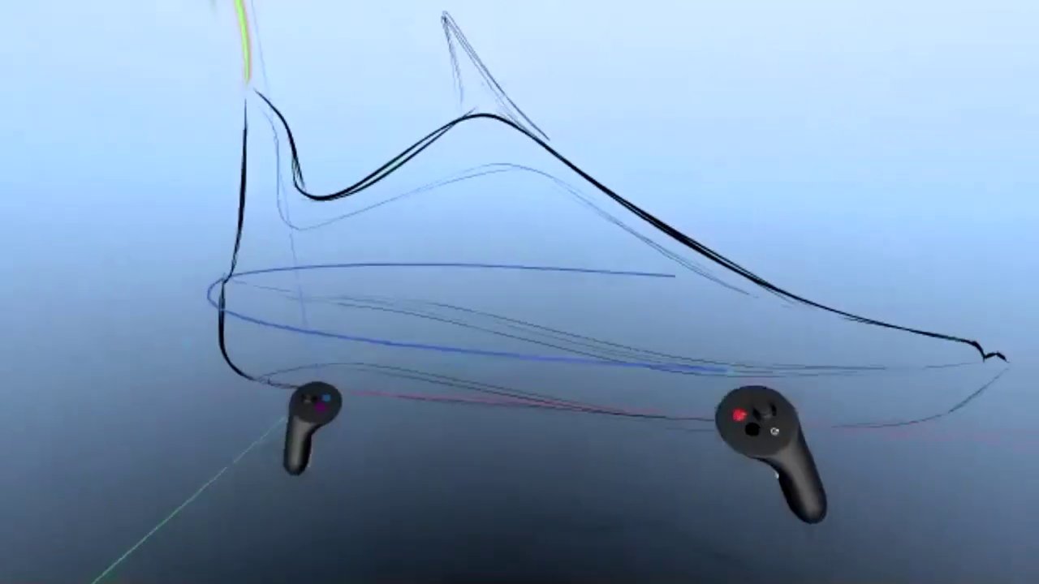
mouse_move(558, 414)
left_mouse_down()
mouse_move(485, 452)
mouse_move(642, 394)
mouse_move(574, 316)
left_mouse_up()
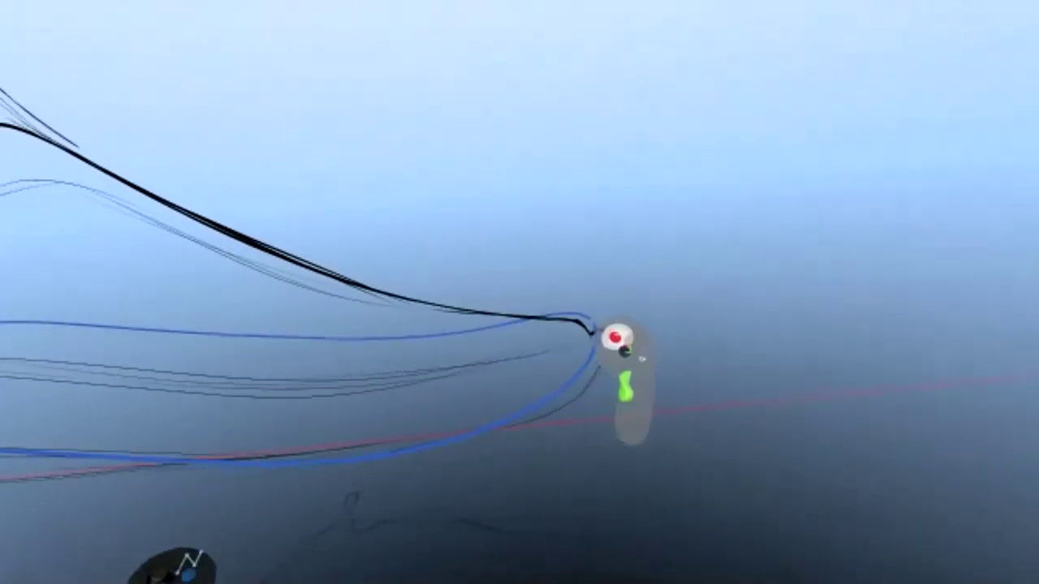
left_click(674, 424)
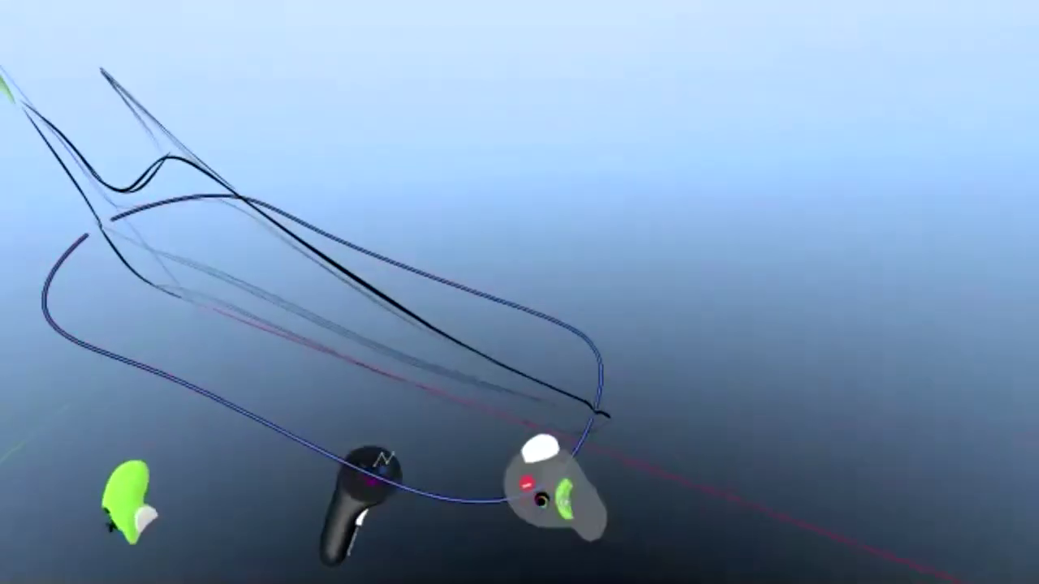